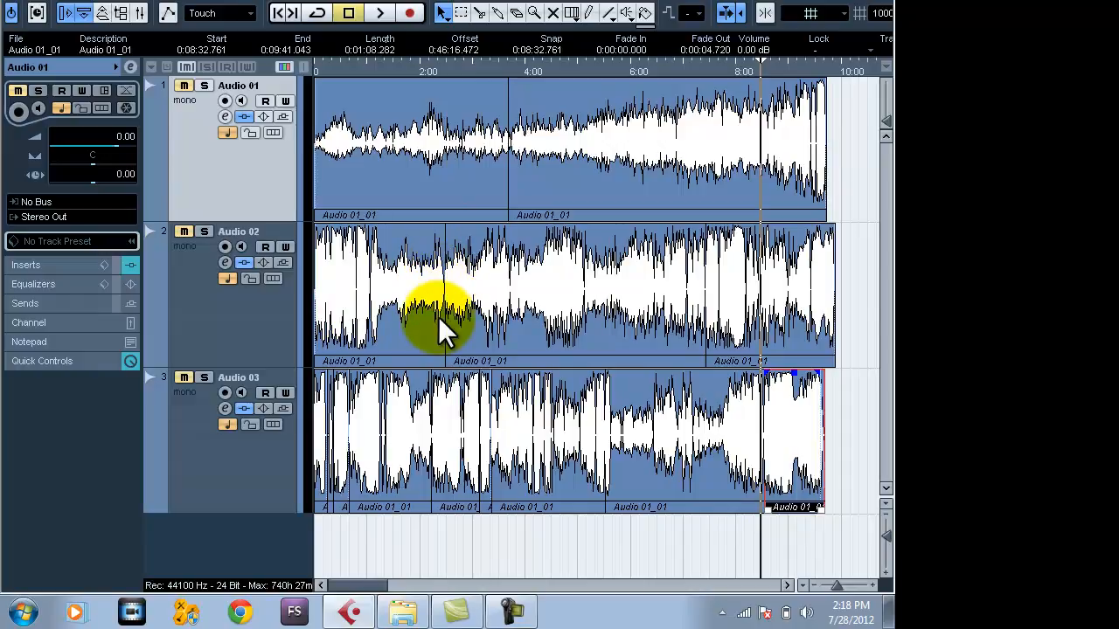
Unmute the Audio 01 track.
click(184, 86)
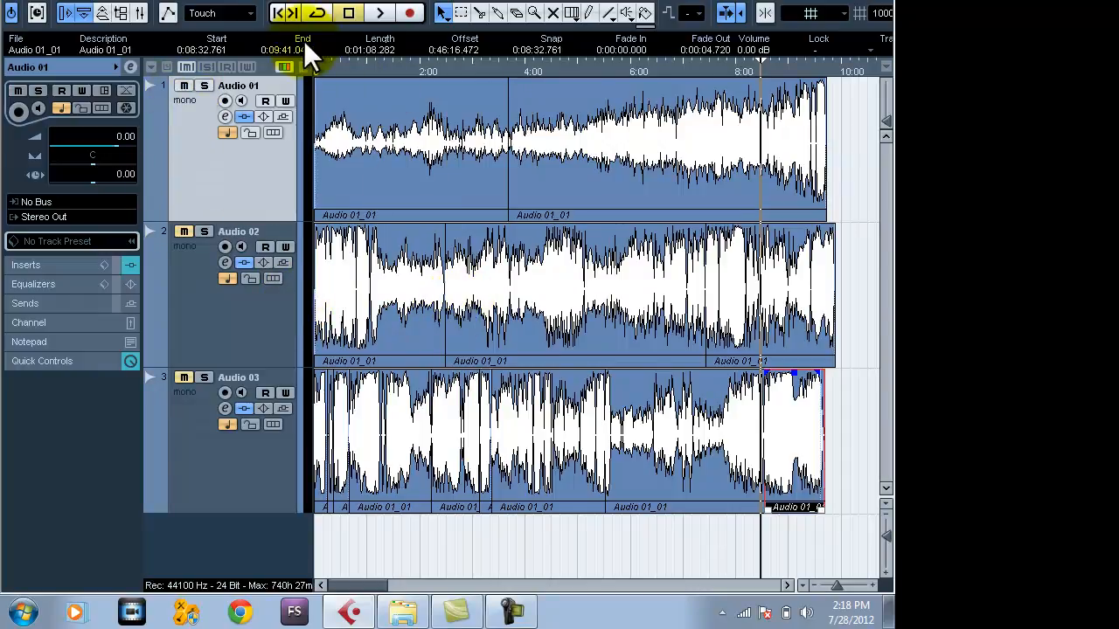
click(34, 1)
click(34, 0)
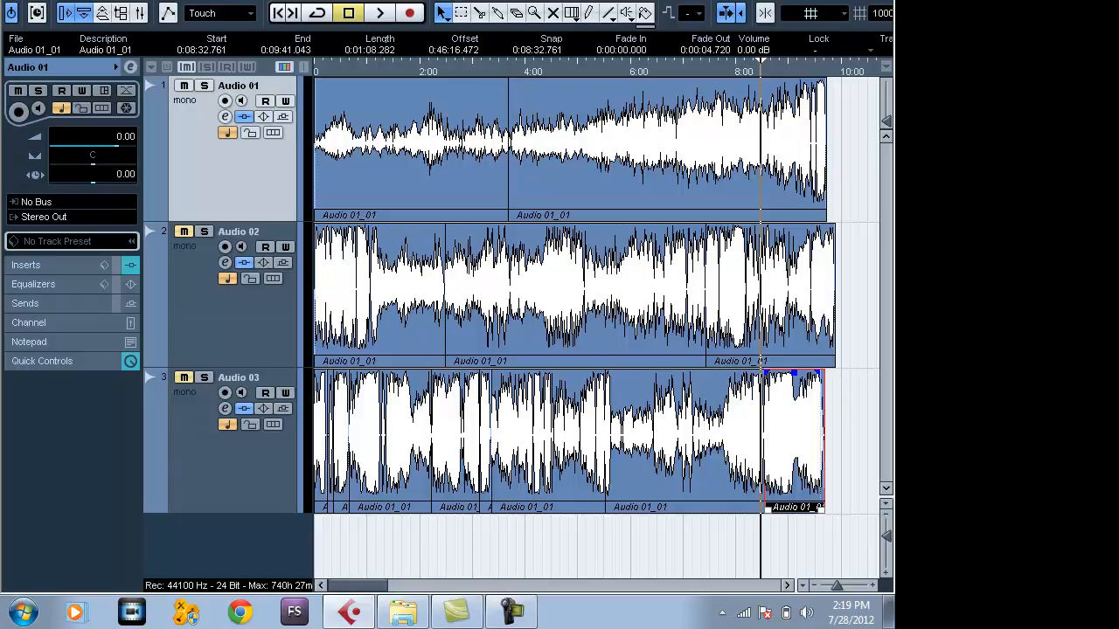
key(F3)
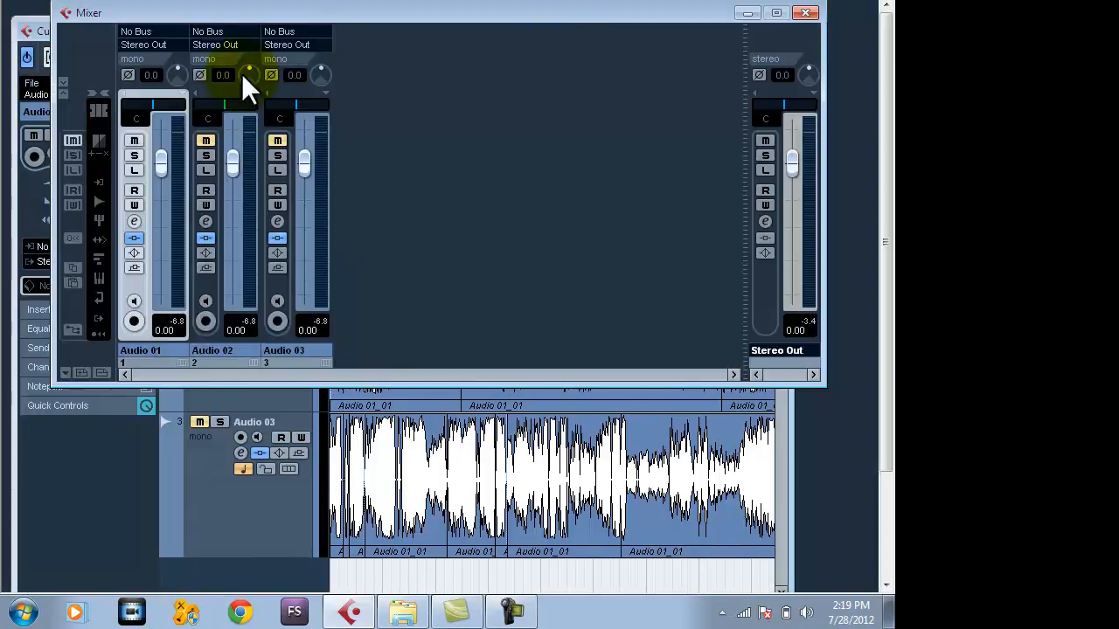
drag(243, 18, 300, 105)
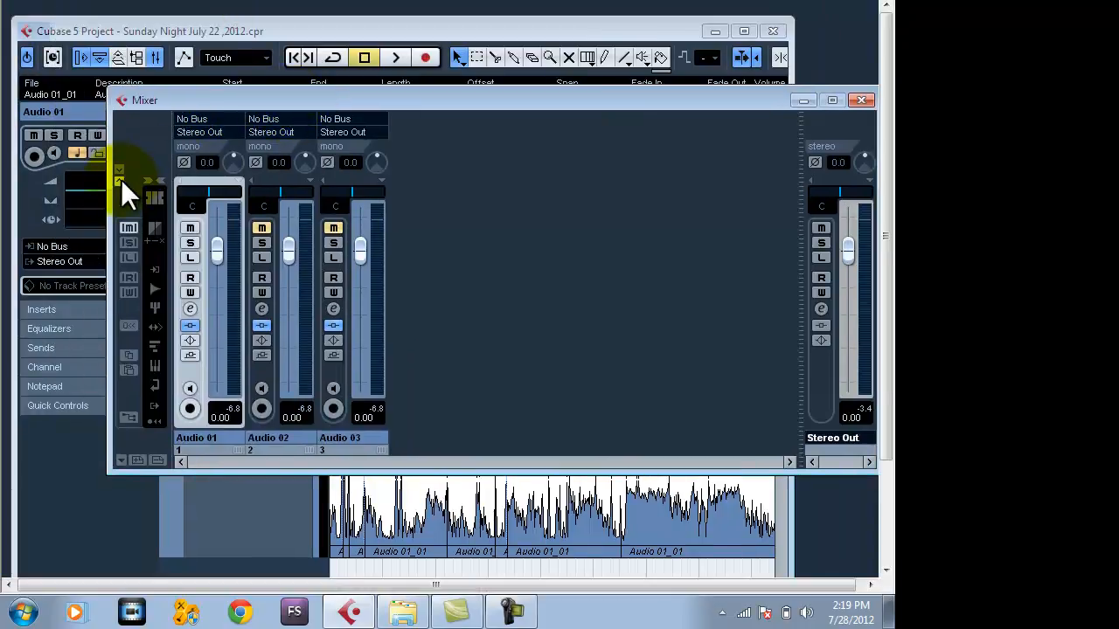
click(861, 102)
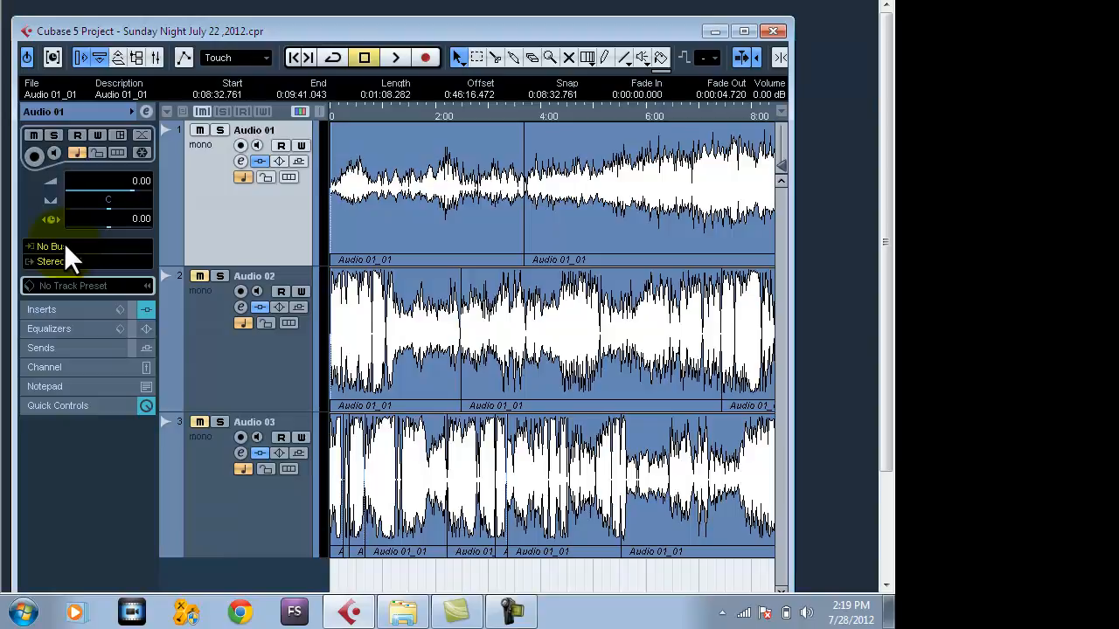
key(F3)
key(F3)
key(F3)
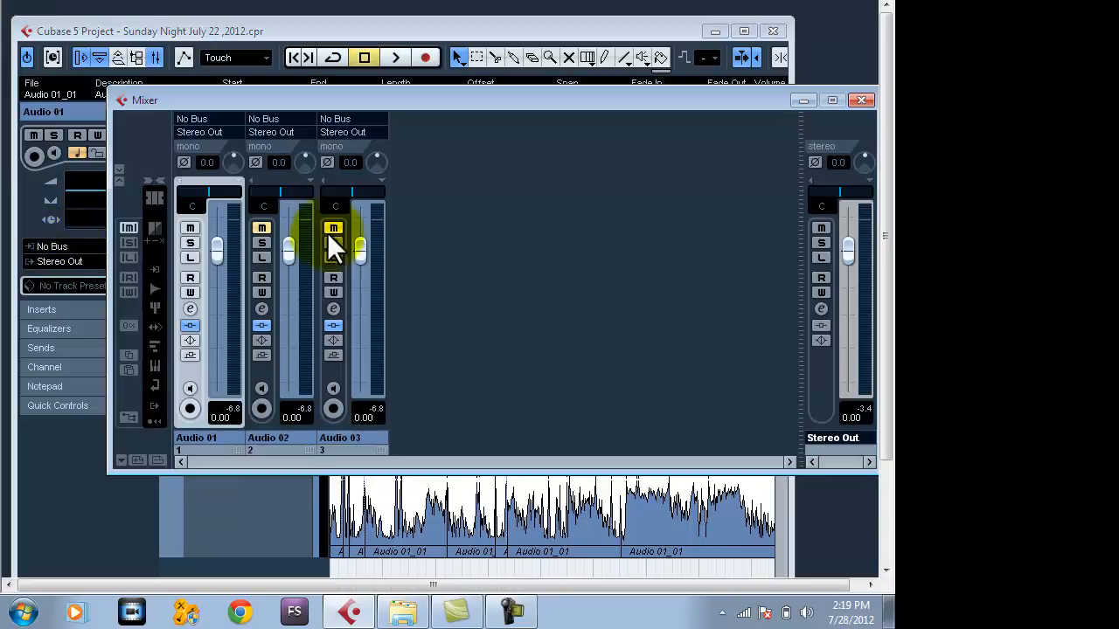
click(867, 98)
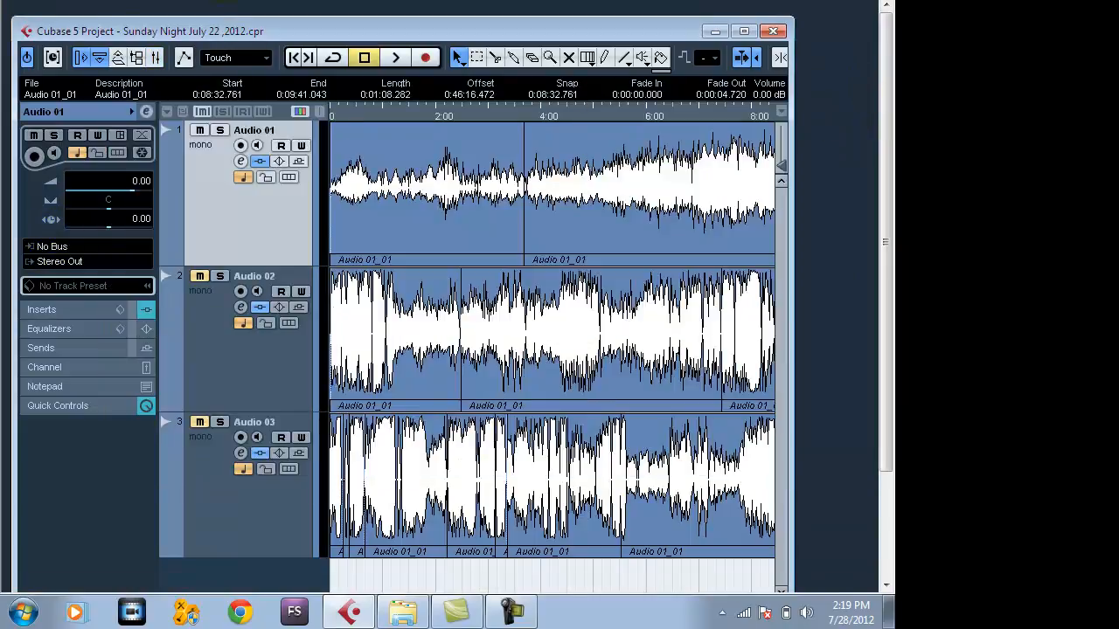
Open the main mixer and expand its channel strips to the full extended view.
click(353, 6)
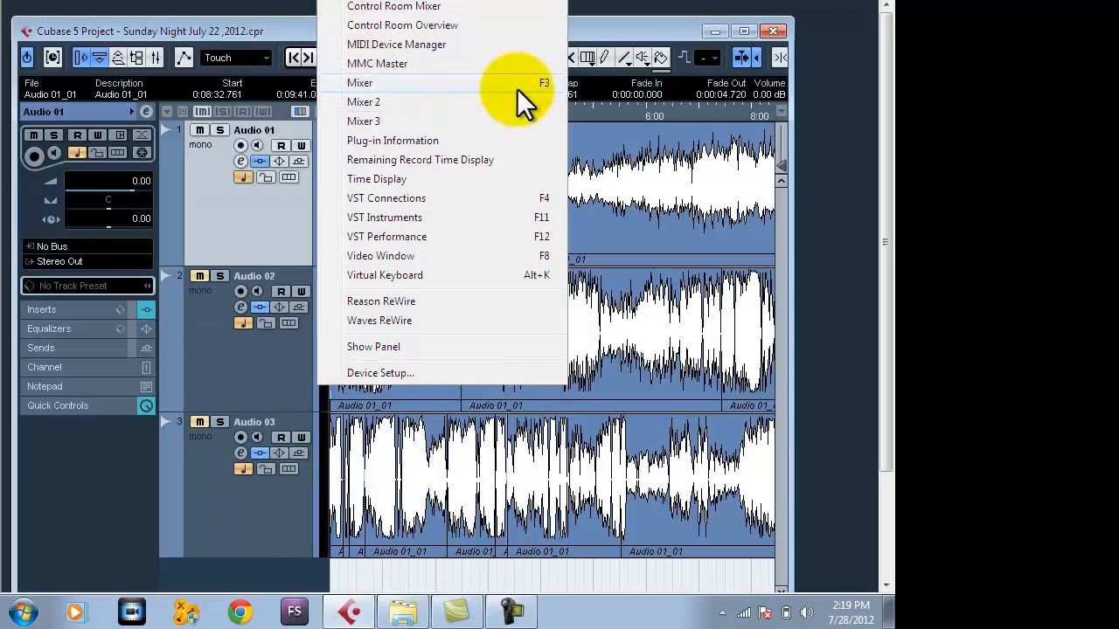
click(359, 82)
drag(341, 101, 304, 171)
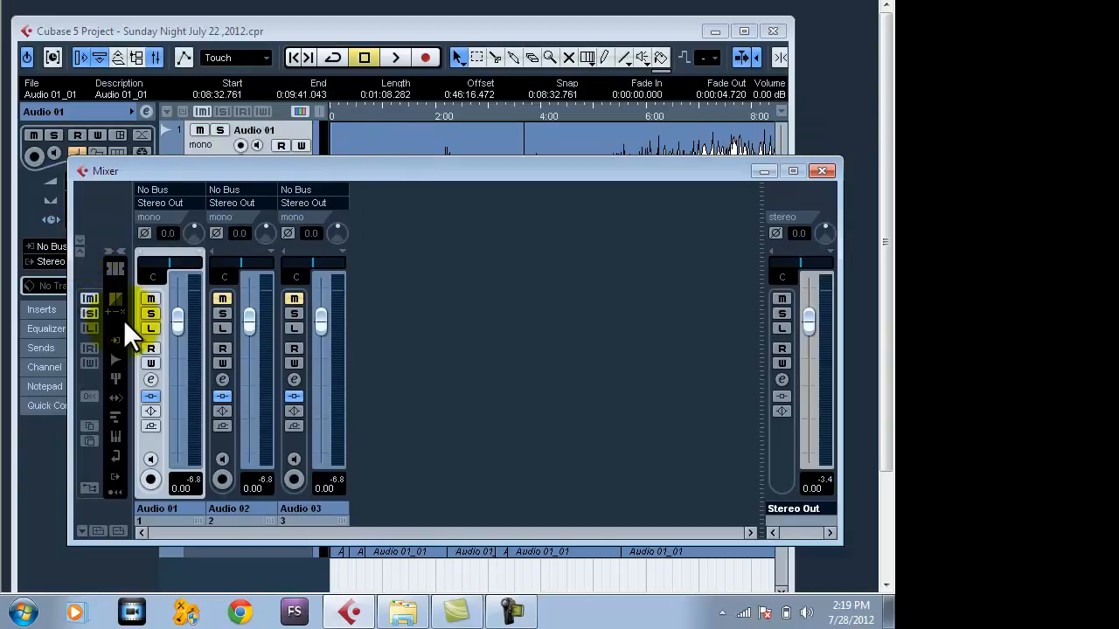
click(79, 239)
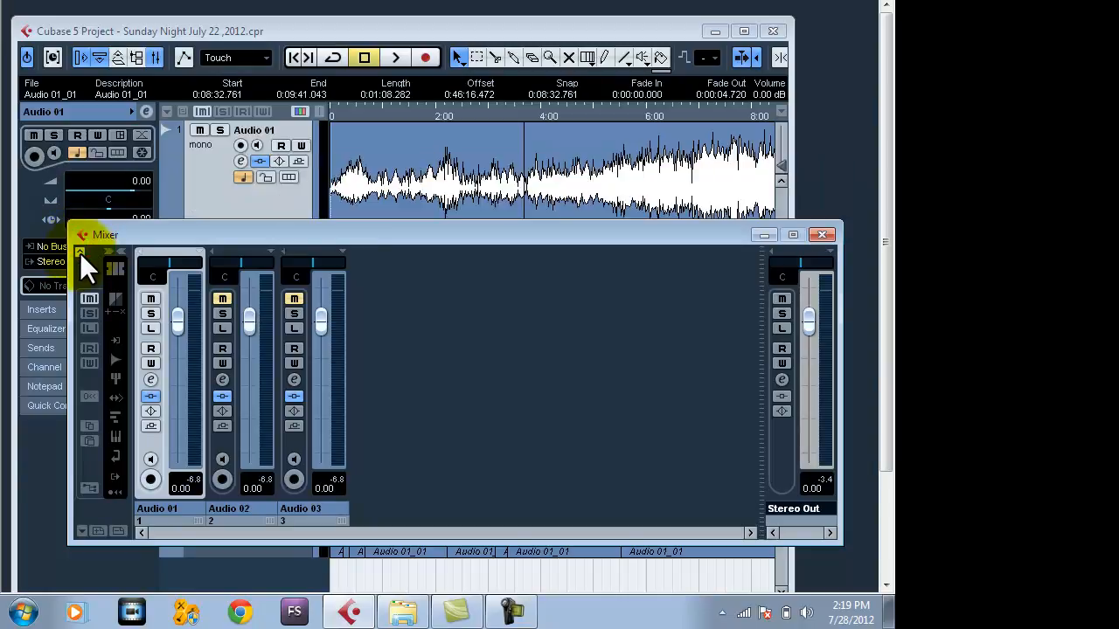
click(79, 253)
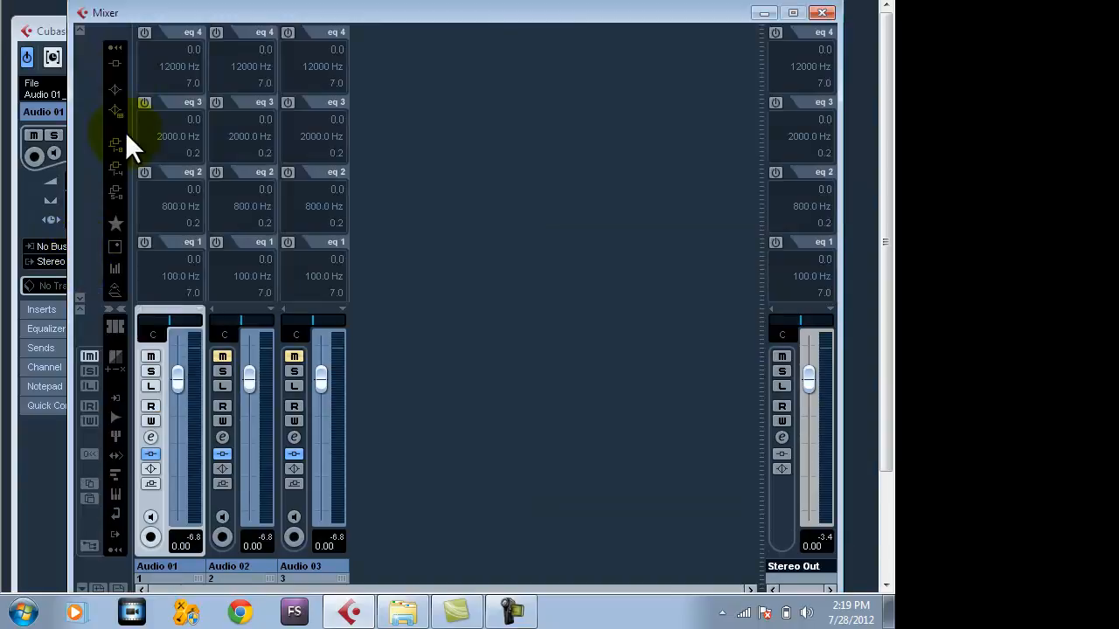
drag(125, 9, 117, 5)
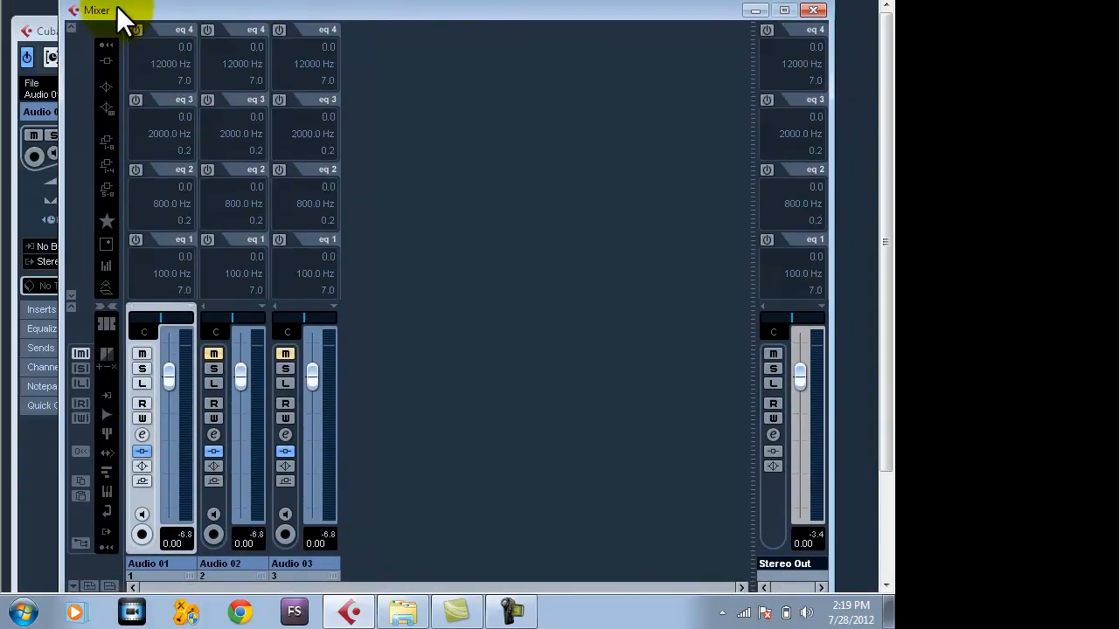
Select the Audio 03 track in the project window and bring the mixer back to the front.
drag(265, 12, 291, 551)
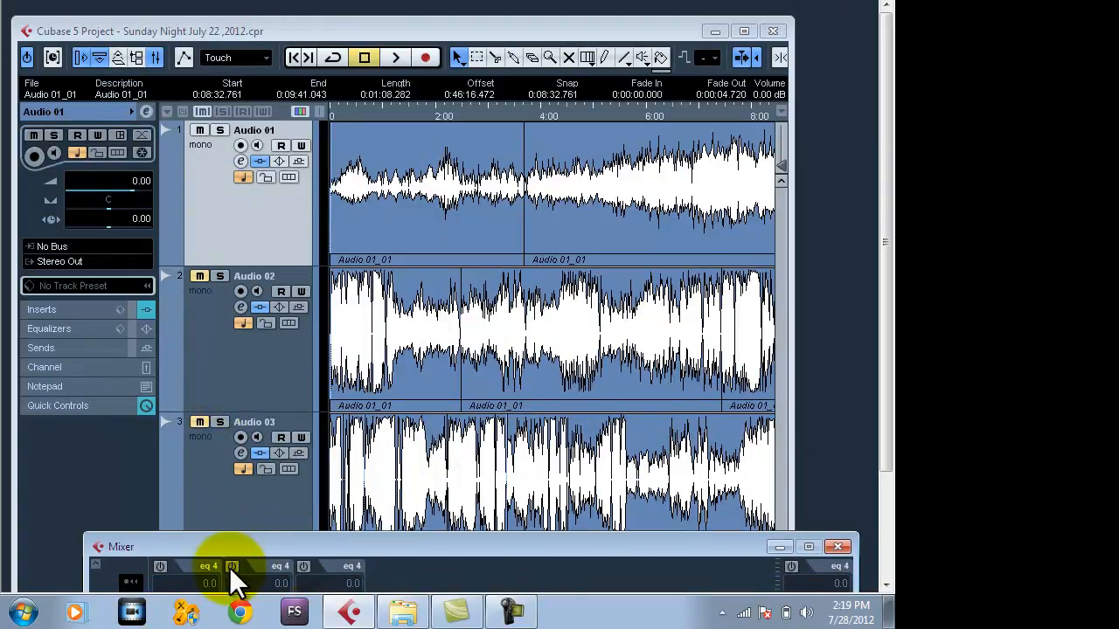
drag(226, 539, 181, 24)
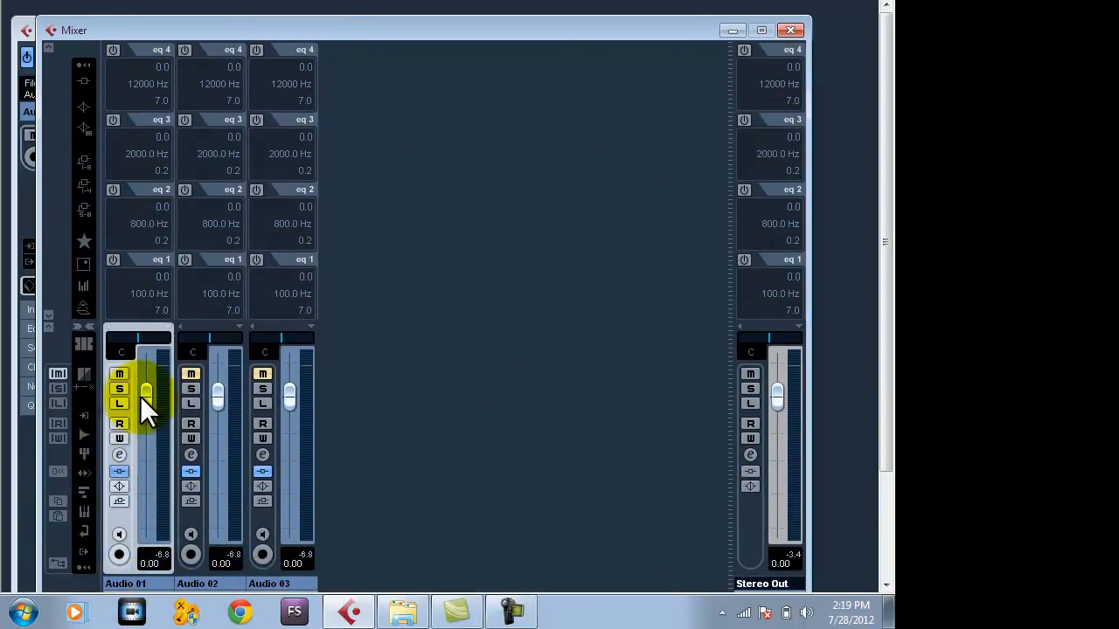
drag(184, 29, 436, 81)
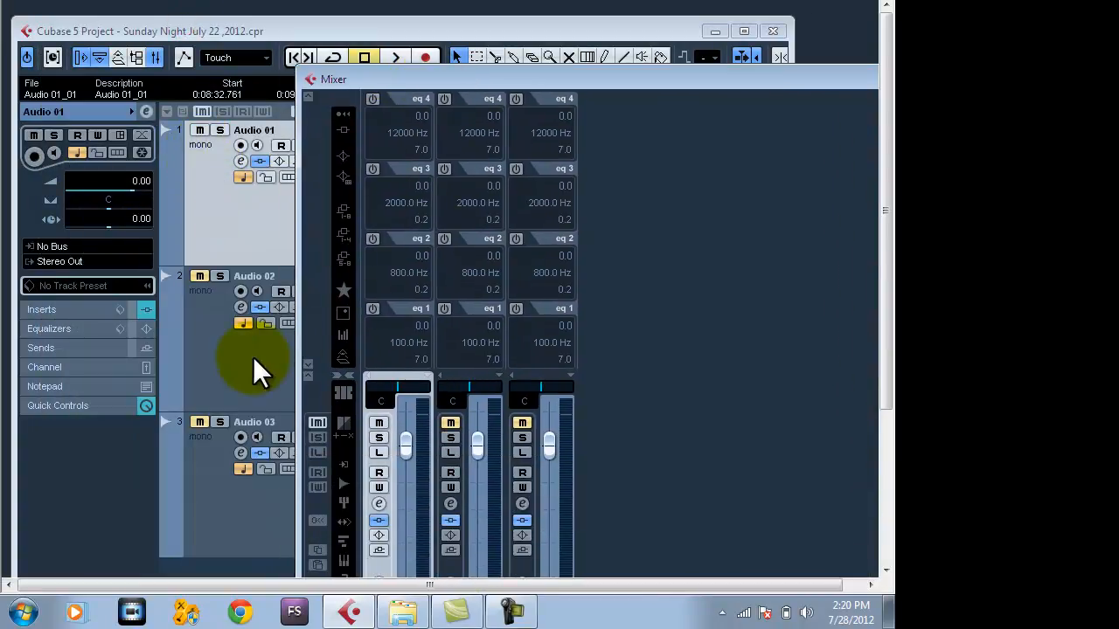
click(213, 475)
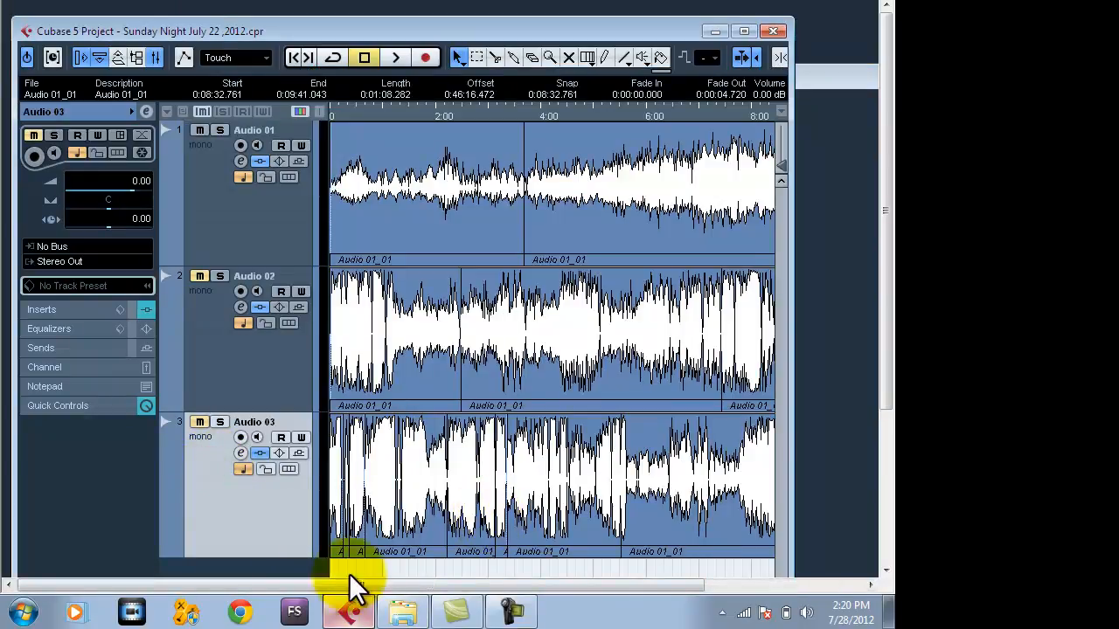
key(F3)
drag(396, 73, 150, 6)
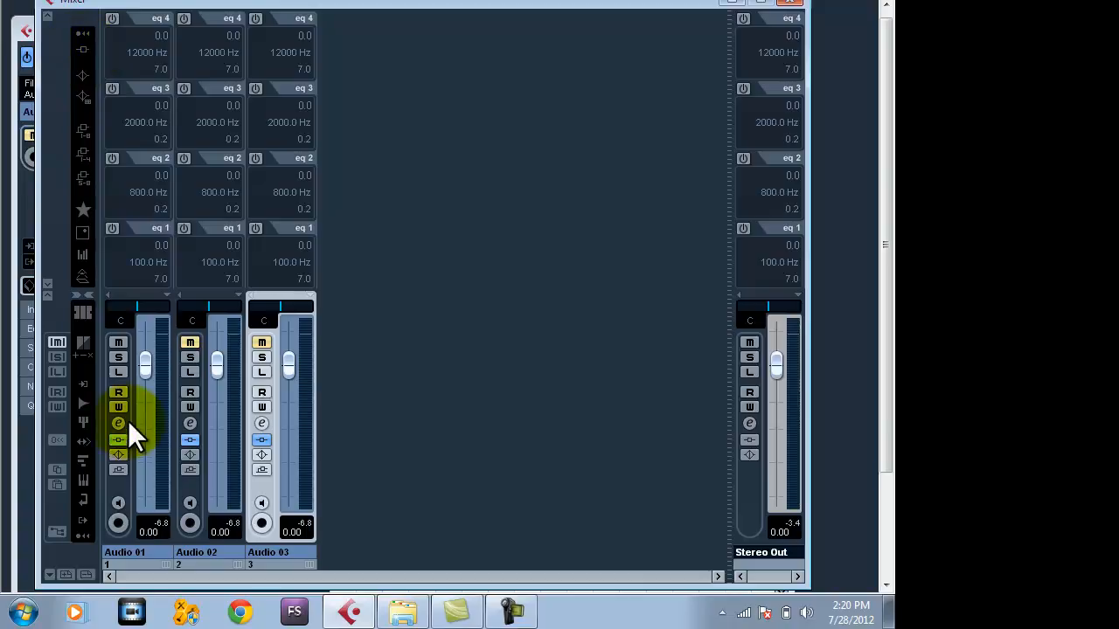
Show the insert slots in the mixer and remove the Maximizer effect from the Audio 01, Audio 02 and Audio 03 channels.
click(83, 50)
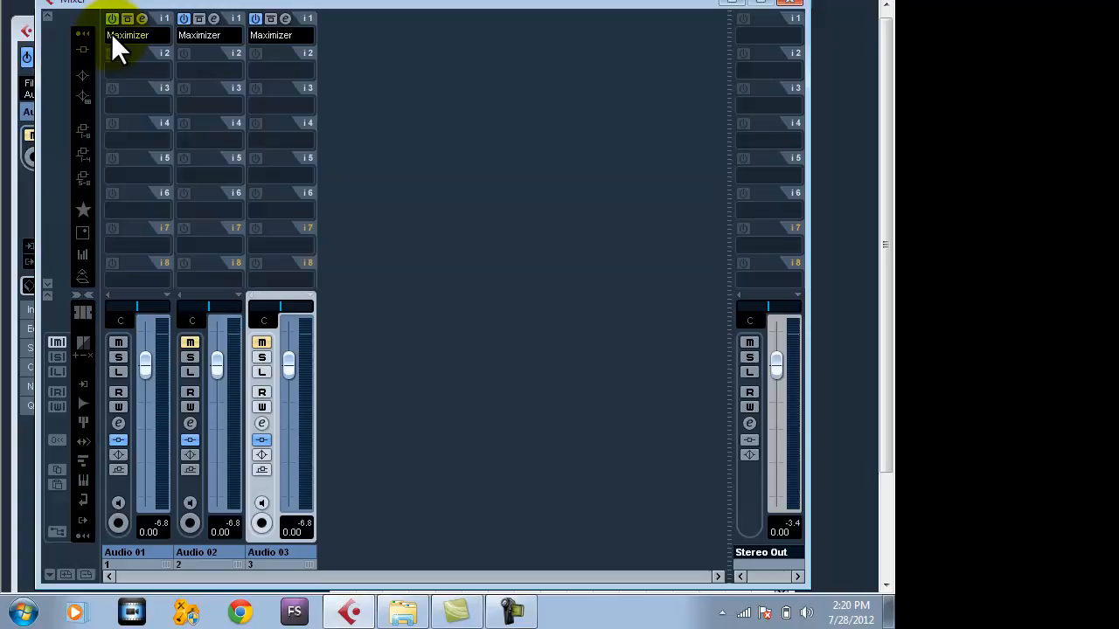
click(111, 35)
click(119, 49)
click(182, 37)
click(193, 49)
click(272, 37)
click(271, 48)
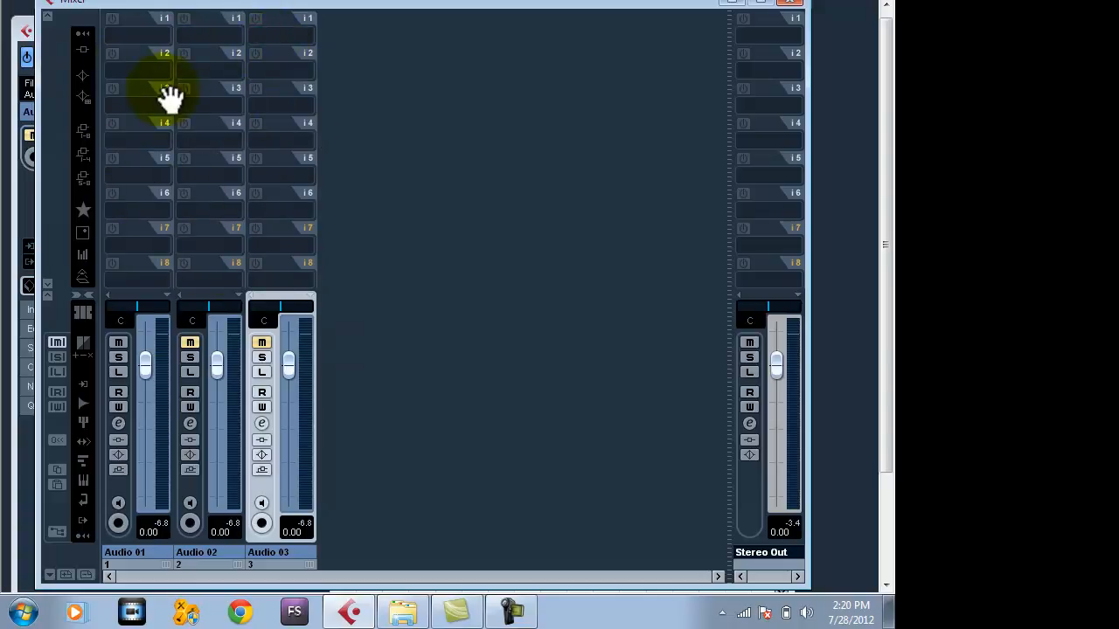
click(84, 46)
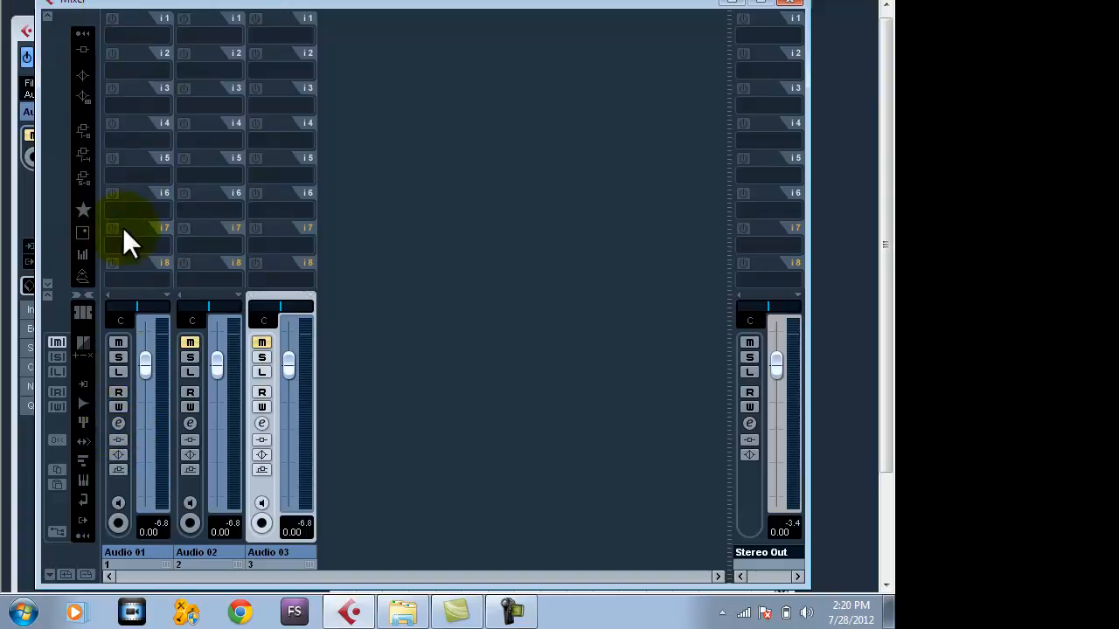
Open the Audio 01 channel settings and pull EQ band 1 to -16.0 gain at 25.0 Hz, switching the band off again.
click(118, 423)
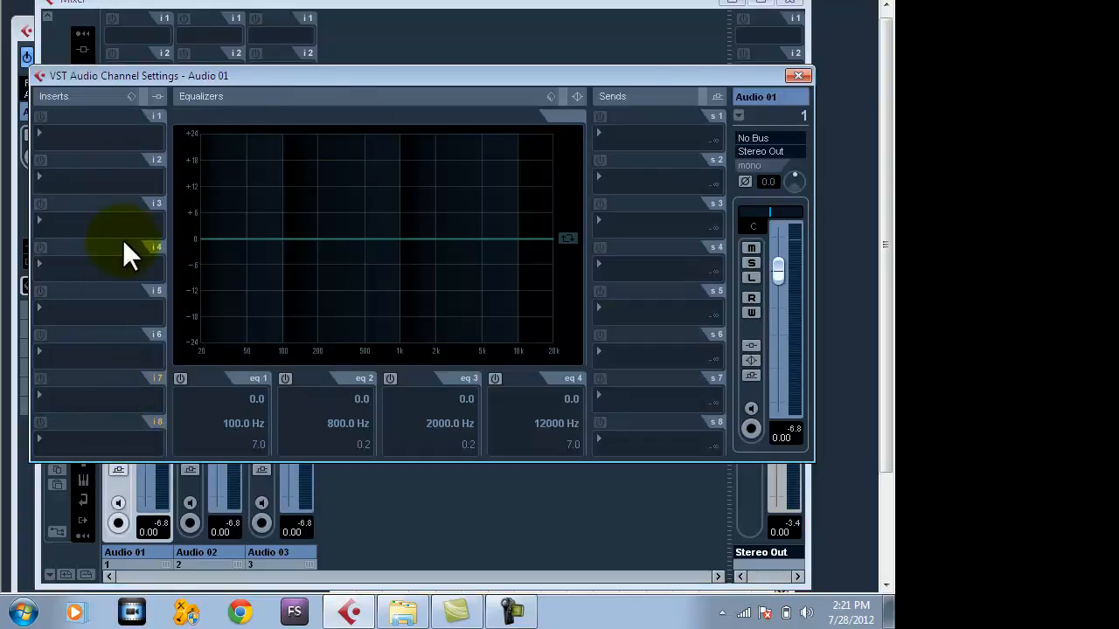
drag(349, 307, 211, 306)
click(180, 377)
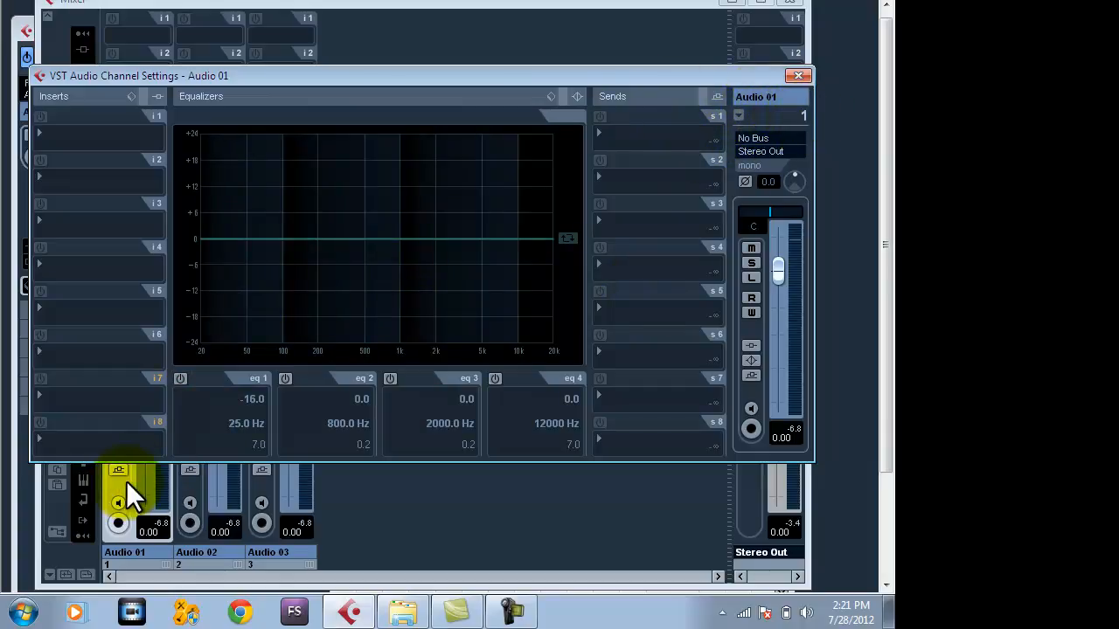
Load the "Teaching Sermon temp" inserts preset onto the Audio 01 channel.
drag(202, 75, 431, 115)
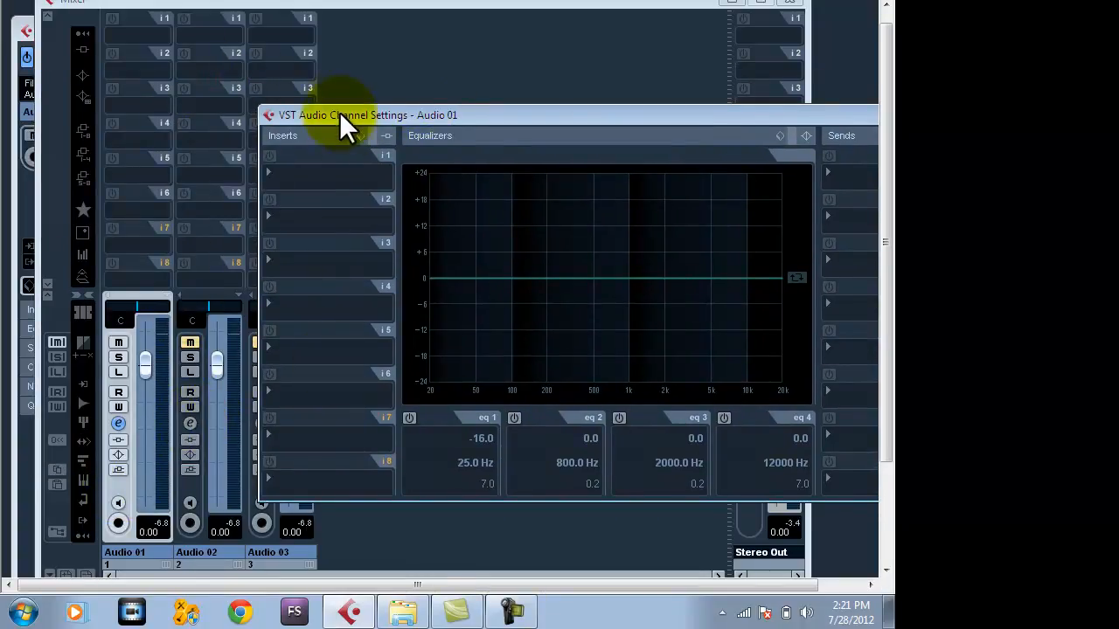
drag(340, 121, 399, 134)
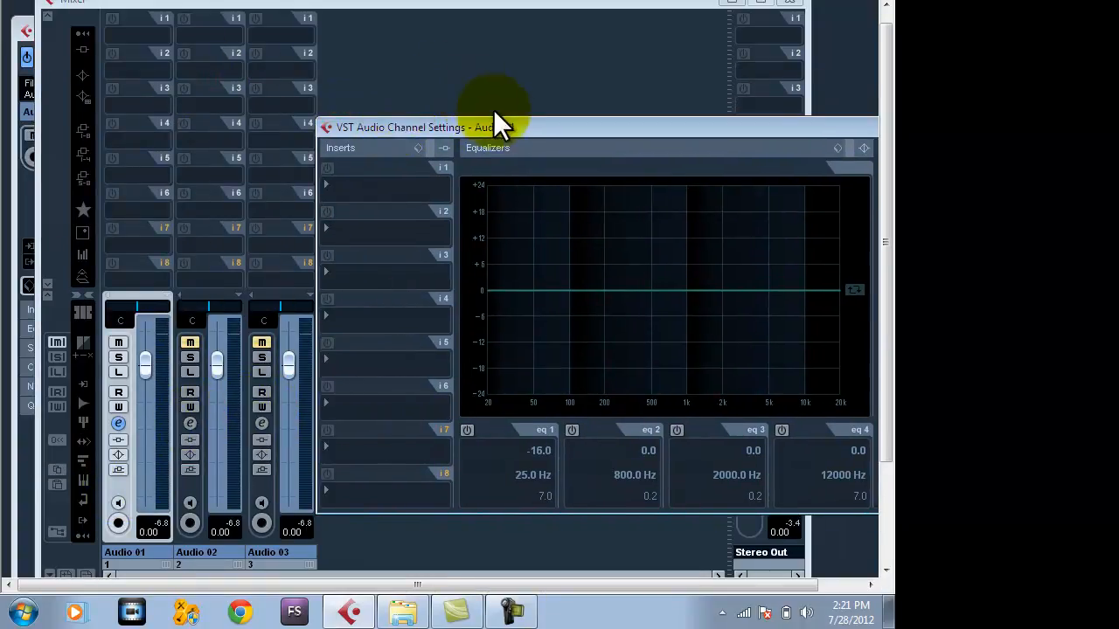
mouse_move(499, 126)
mouse_down()
mouse_move(248, 82)
mouse_move(494, 135)
mouse_up()
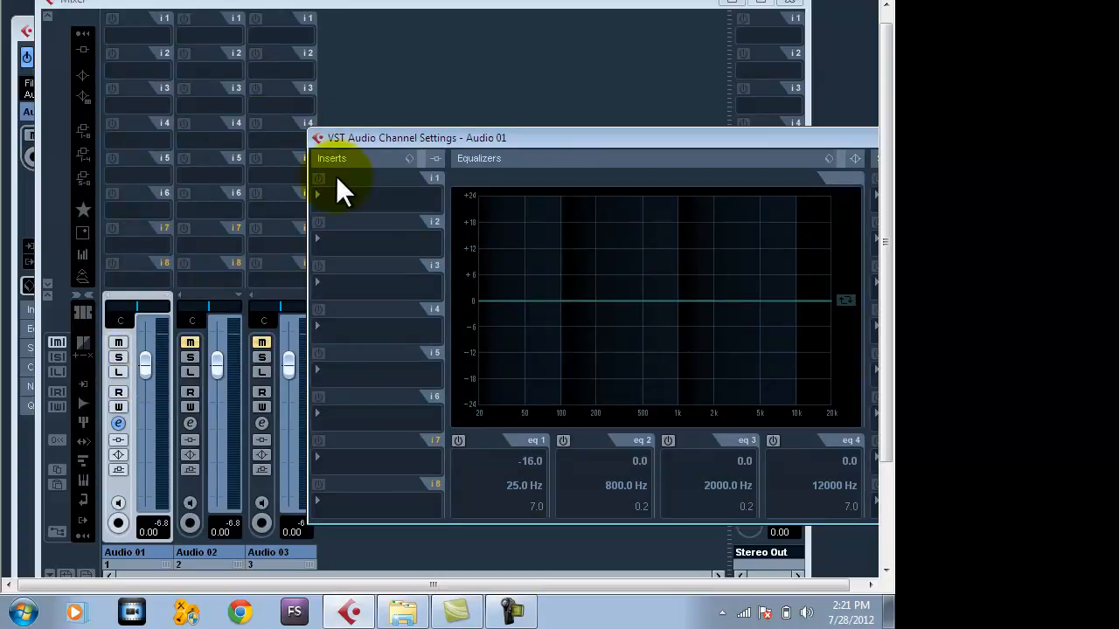
drag(354, 139, 145, 116)
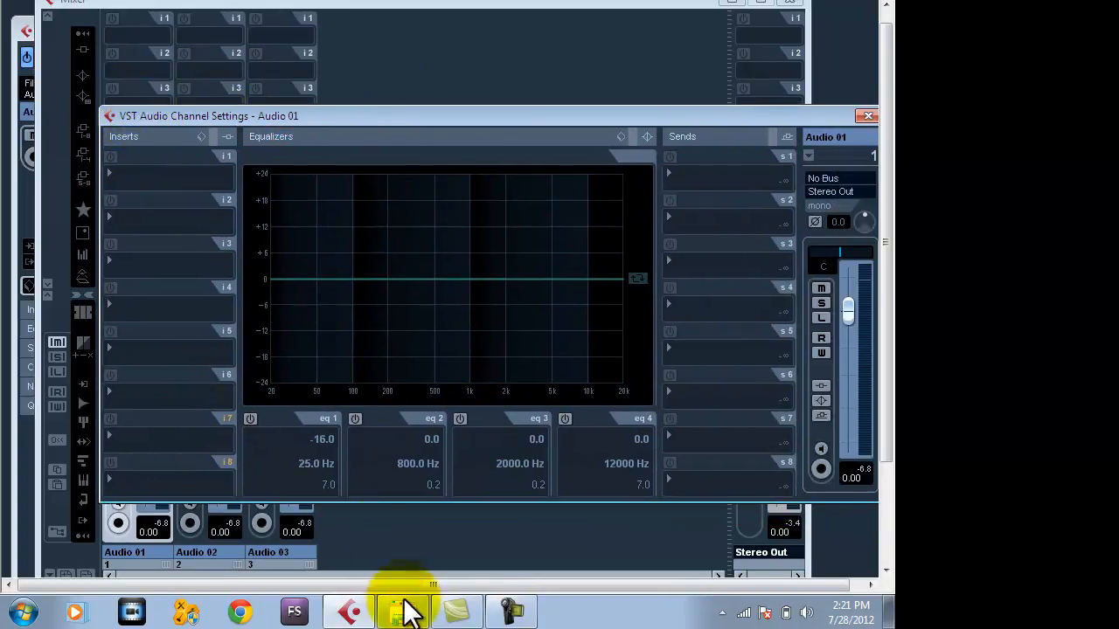
drag(399, 115, 357, 84)
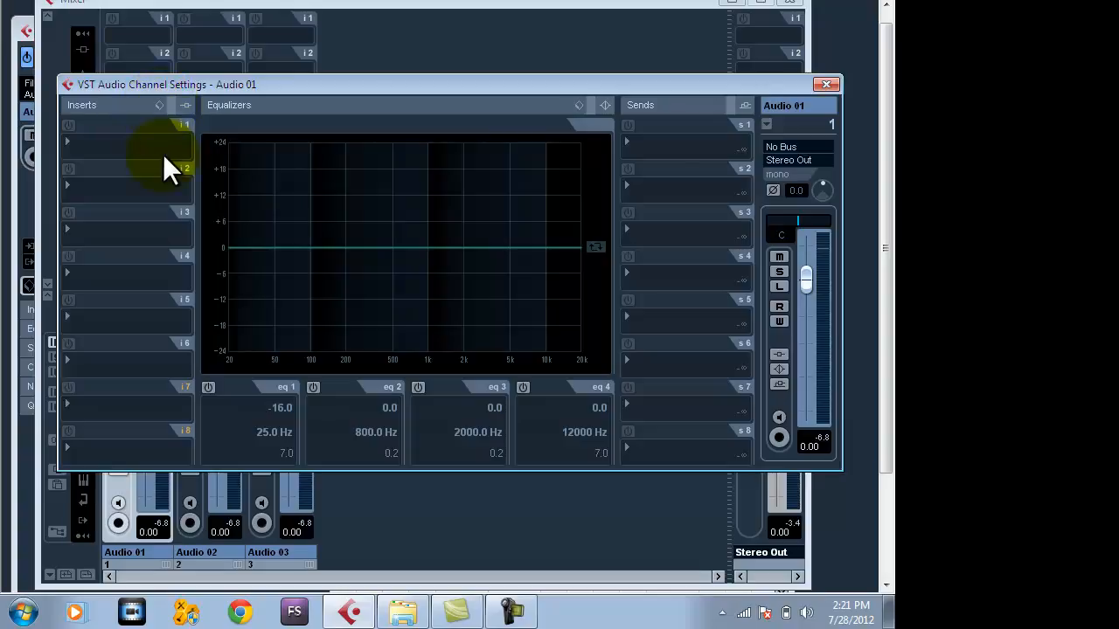
click(159, 105)
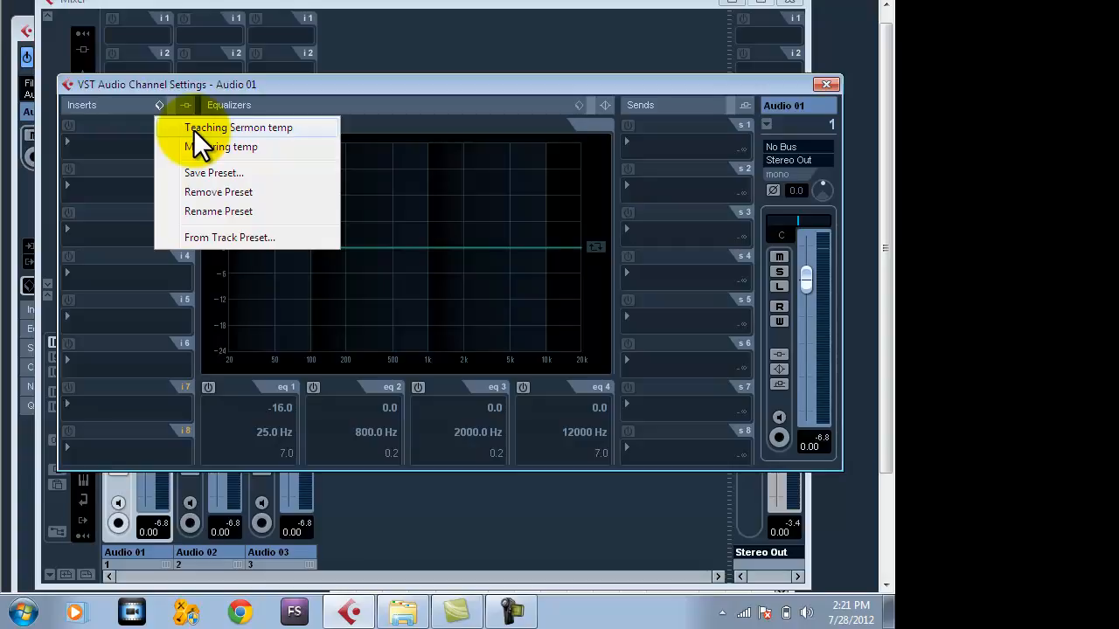
click(193, 129)
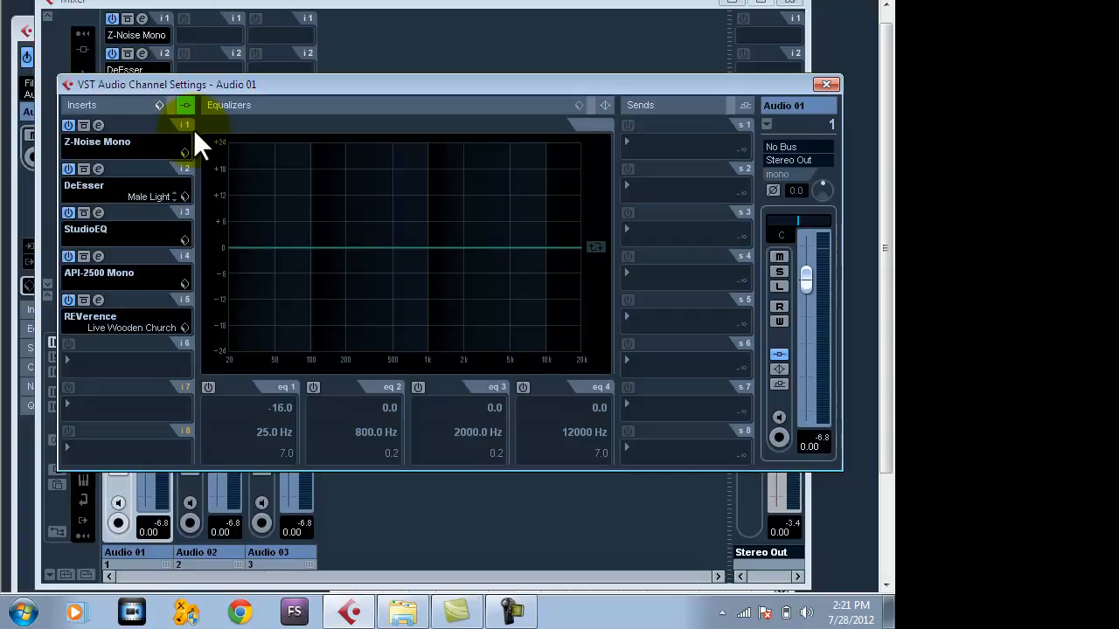
Open the editor of the Z-Noise Mono insert on the Audio 01 channel.
drag(191, 82, 342, 6)
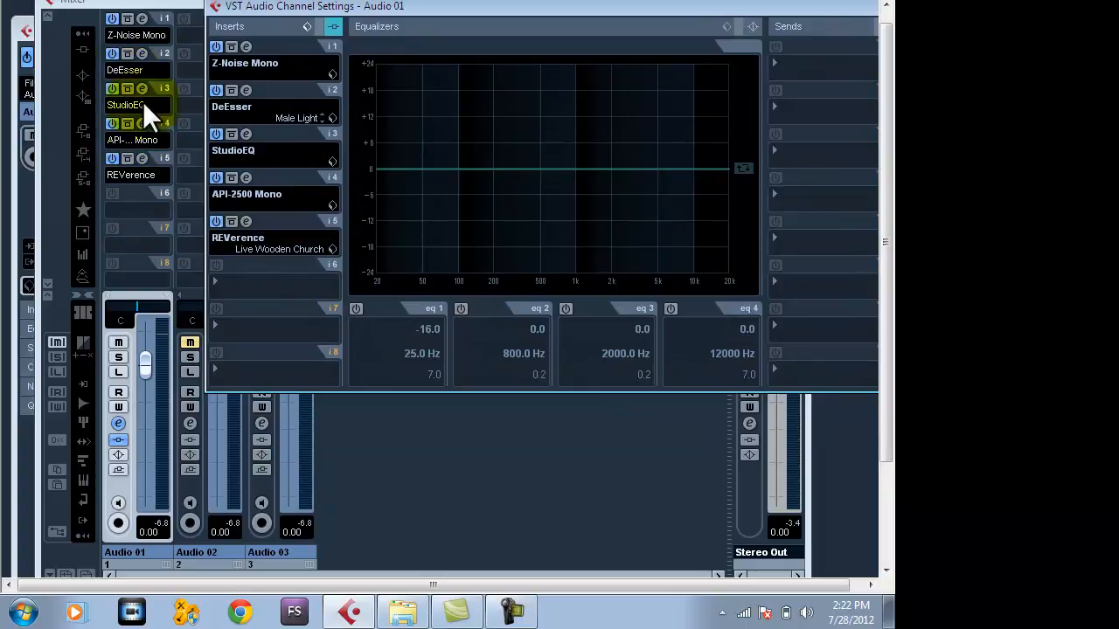
drag(322, 9, 226, 78)
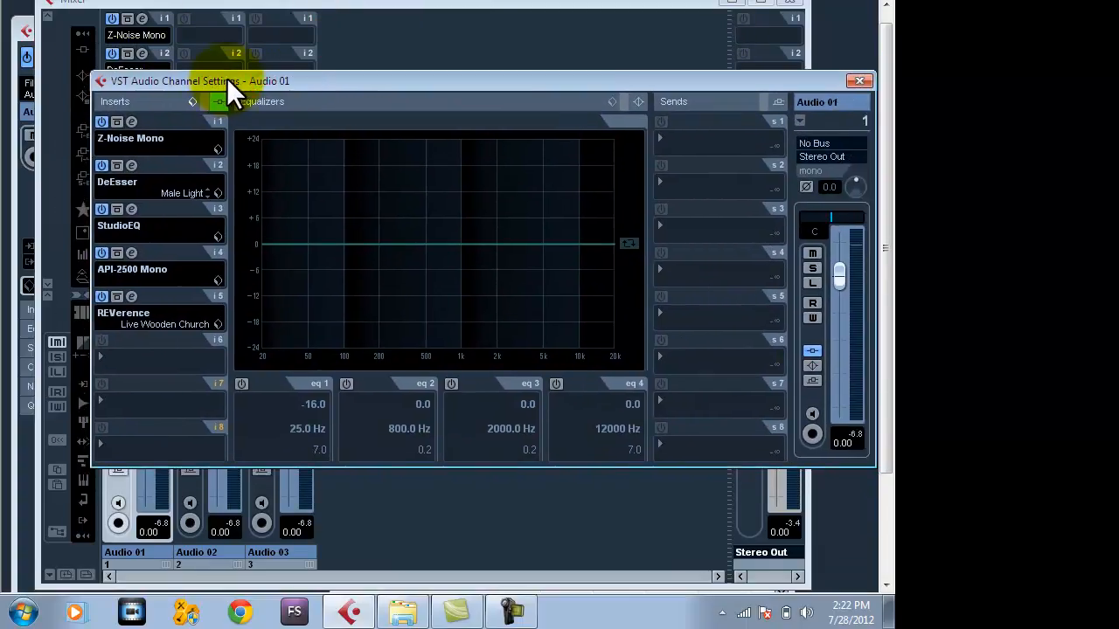
drag(321, 81, 305, 79)
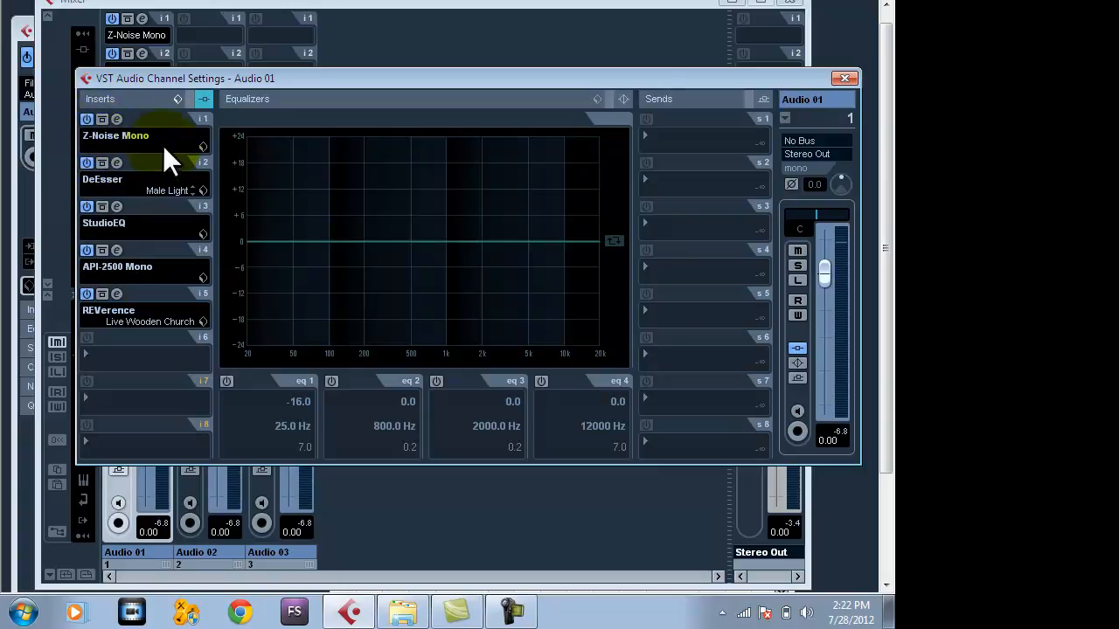
click(116, 119)
drag(352, 236, 387, 110)
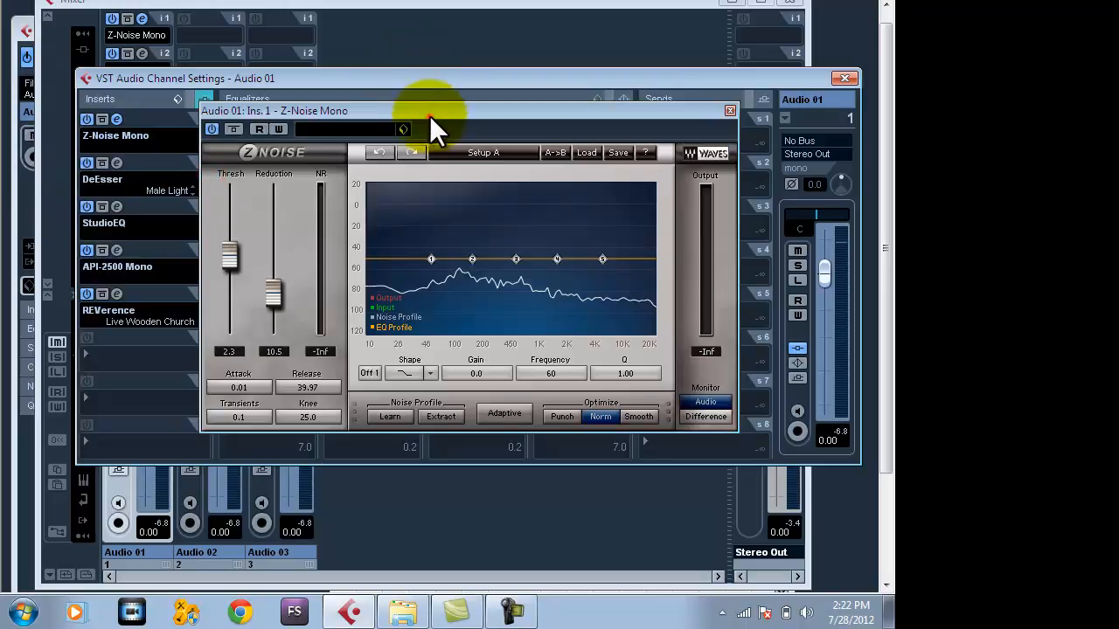
Bring the project window forward and move the Z-Noise Mono editor down to uncover the Audio 01 and Audio 02 tracks.
drag(429, 116, 320, 96)
click(25, 198)
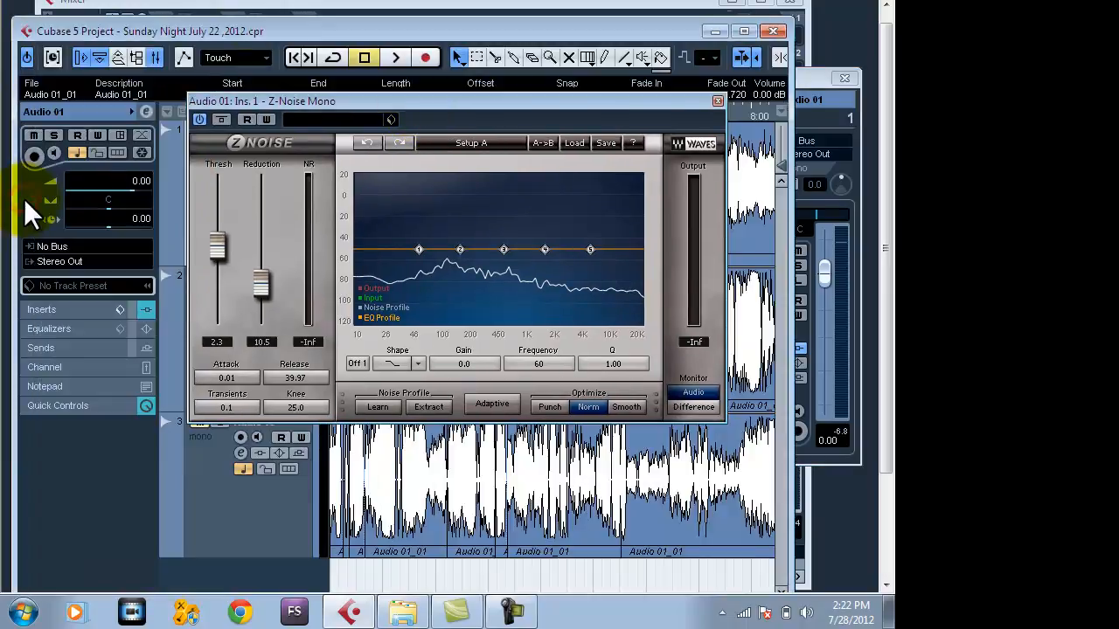
drag(270, 25, 250, 16)
drag(364, 104, 370, 376)
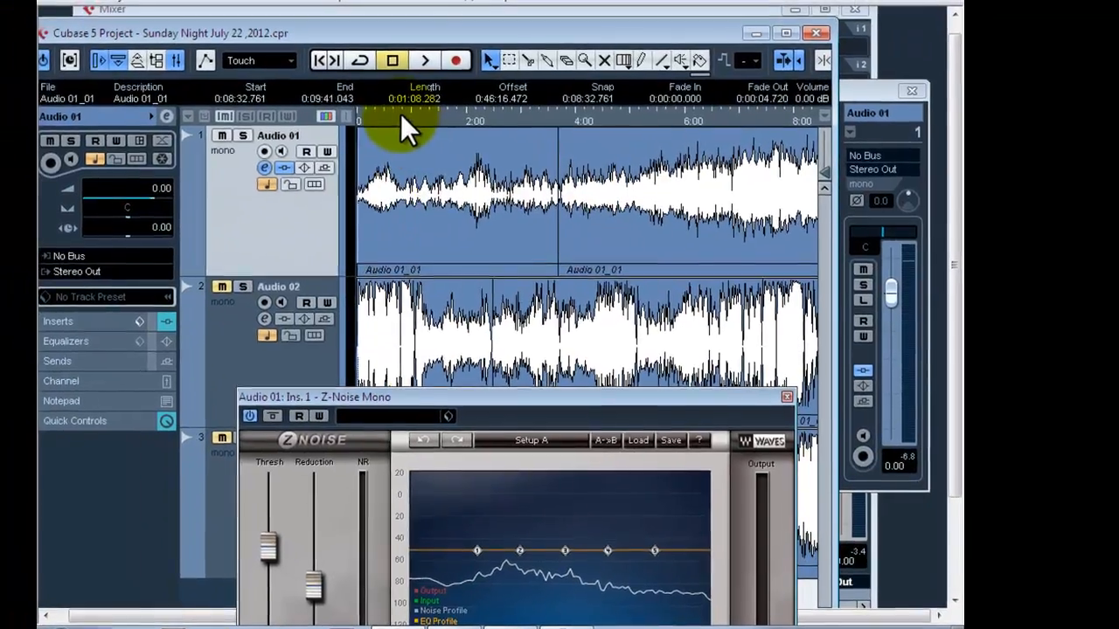
Enlarge the project window to full size and move the Z-Noise Mono editor off most of the Audio 02 and Audio 03 waveforms.
click(346, 102)
drag(393, 115, 326, 193)
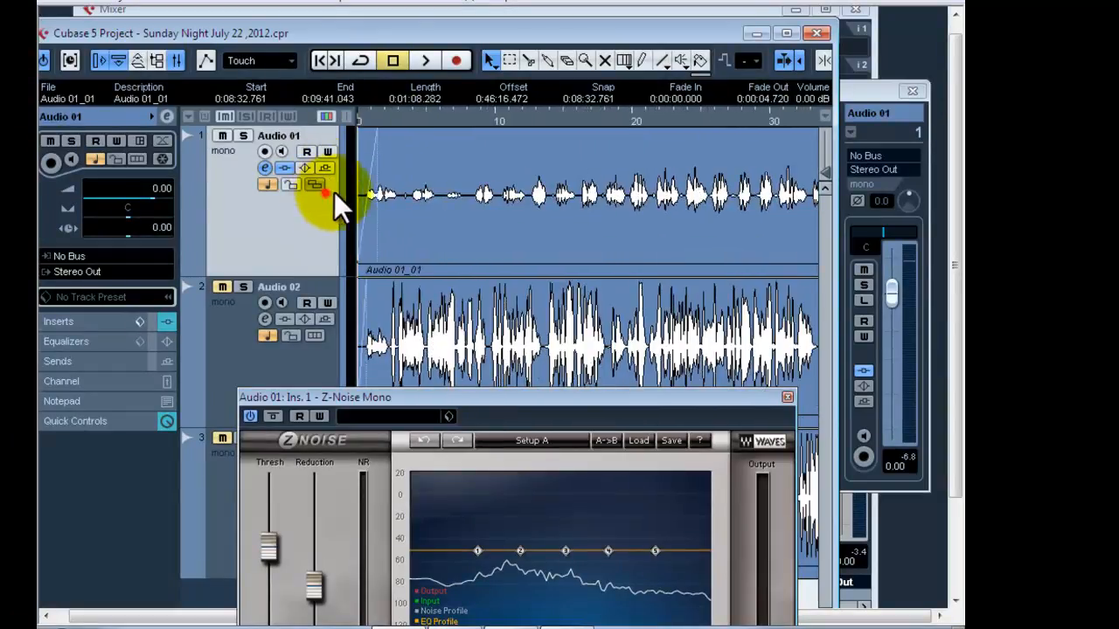
click(326, 193)
click(432, 183)
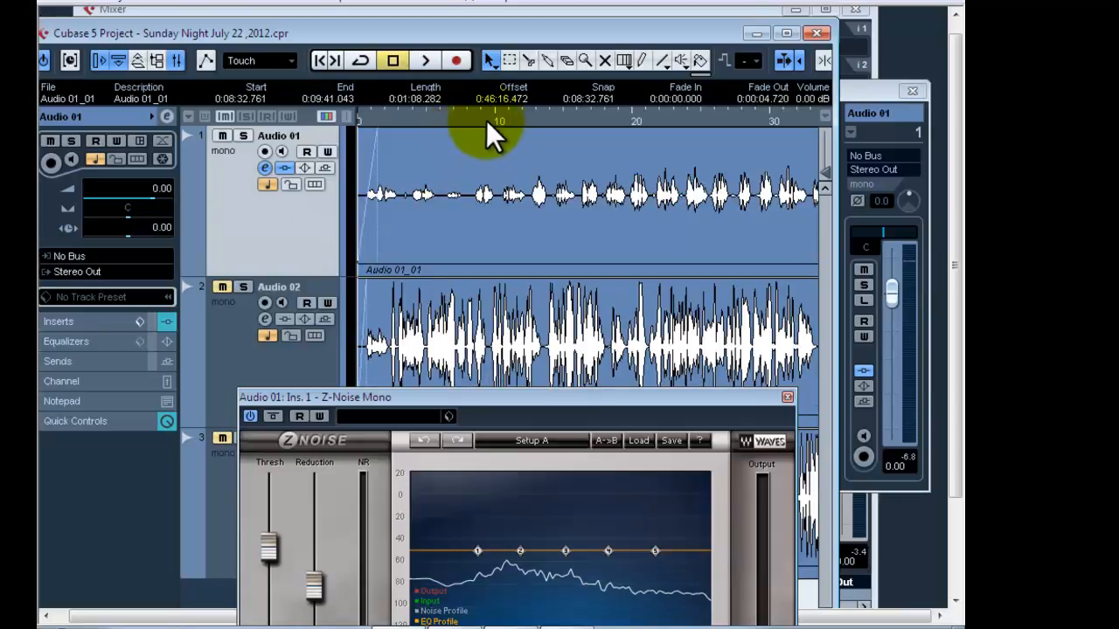
drag(468, 130, 455, 105)
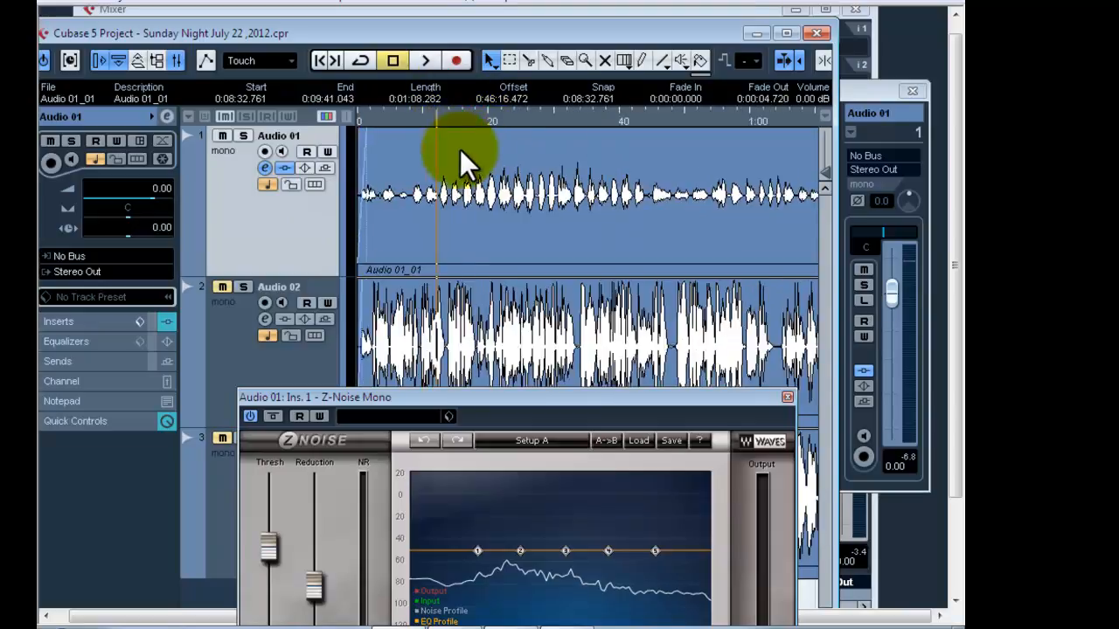
drag(687, 118, 642, 71)
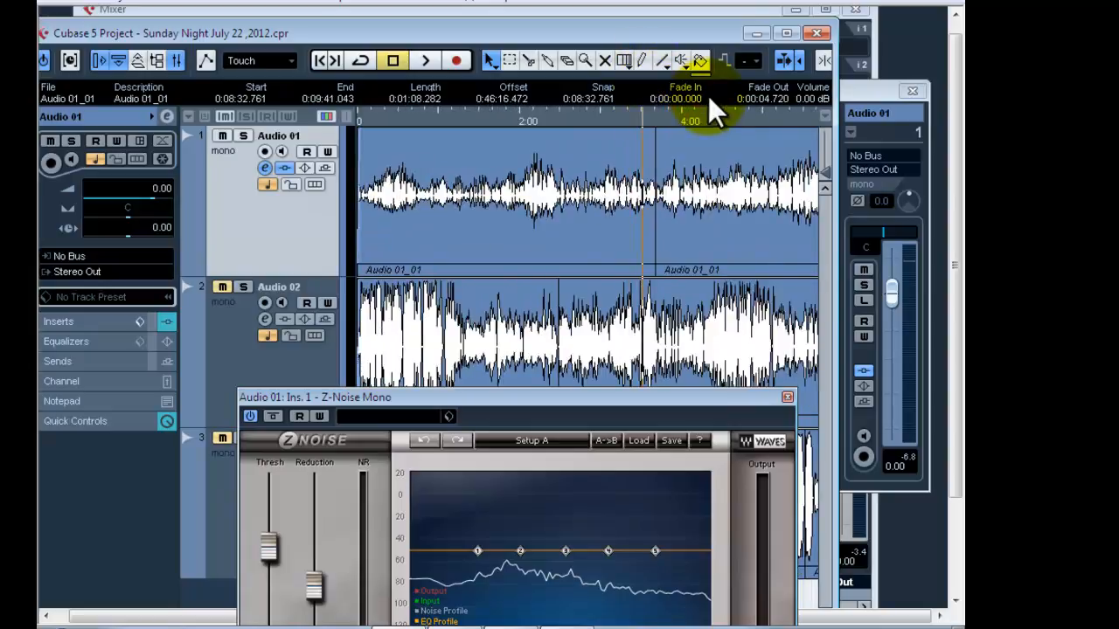
click(741, 36)
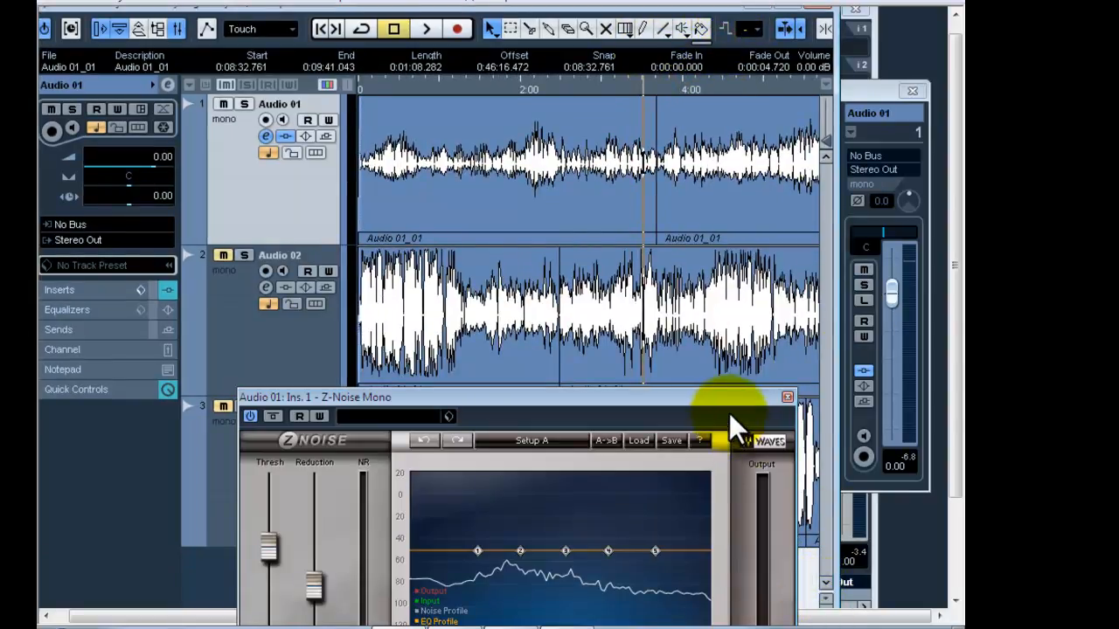
drag(720, 403, 520, 237)
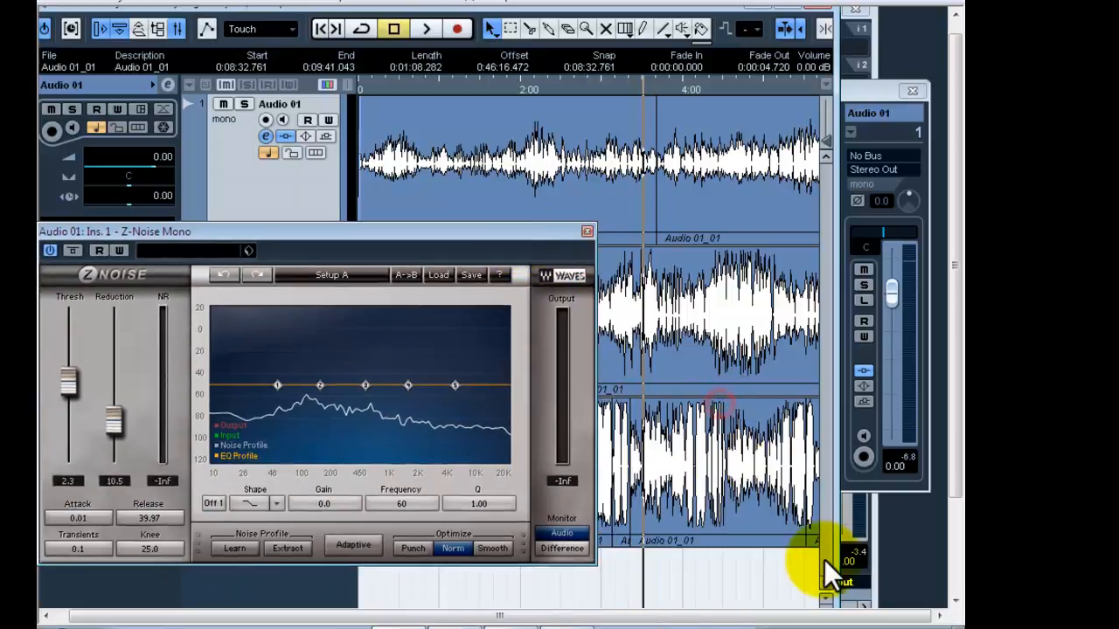
click(791, 8)
Try marking a short locator range between phrases on Audio 01 at about 3:34.
drag(905, 617, 920, 617)
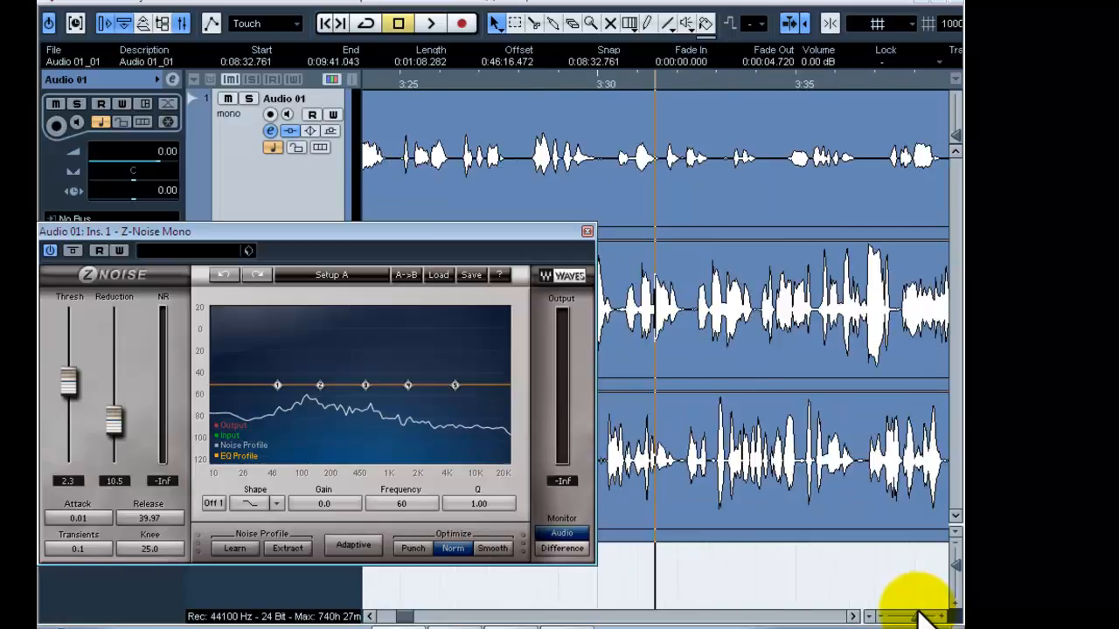
click(757, 70)
click(745, 81)
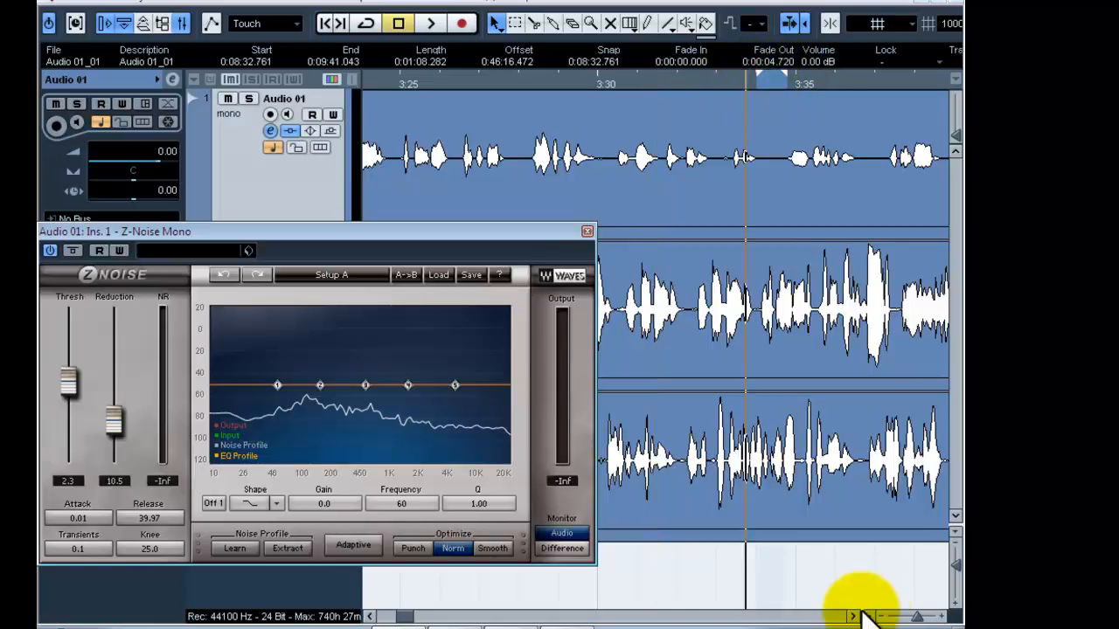
click(916, 615)
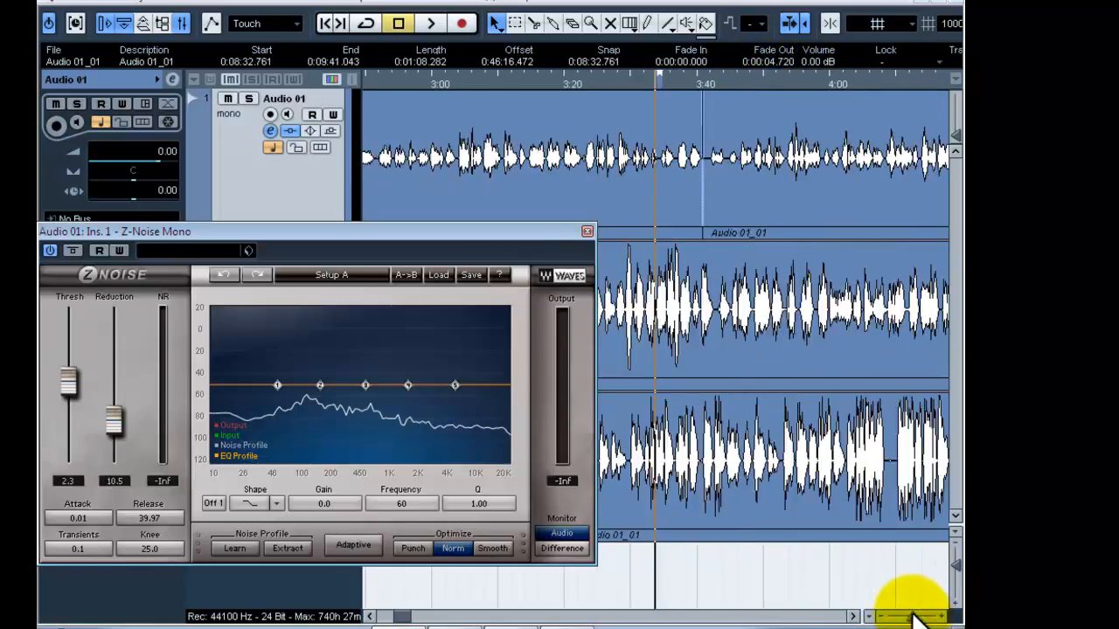
Mark the speech-free gap on Audio 01 around 8:44 to 8:45 as the locator range.
click(407, 618)
drag(407, 618, 433, 617)
mouse_move(571, 84)
mouse_down()
mouse_move(580, 153)
mouse_move(578, 64)
mouse_up()
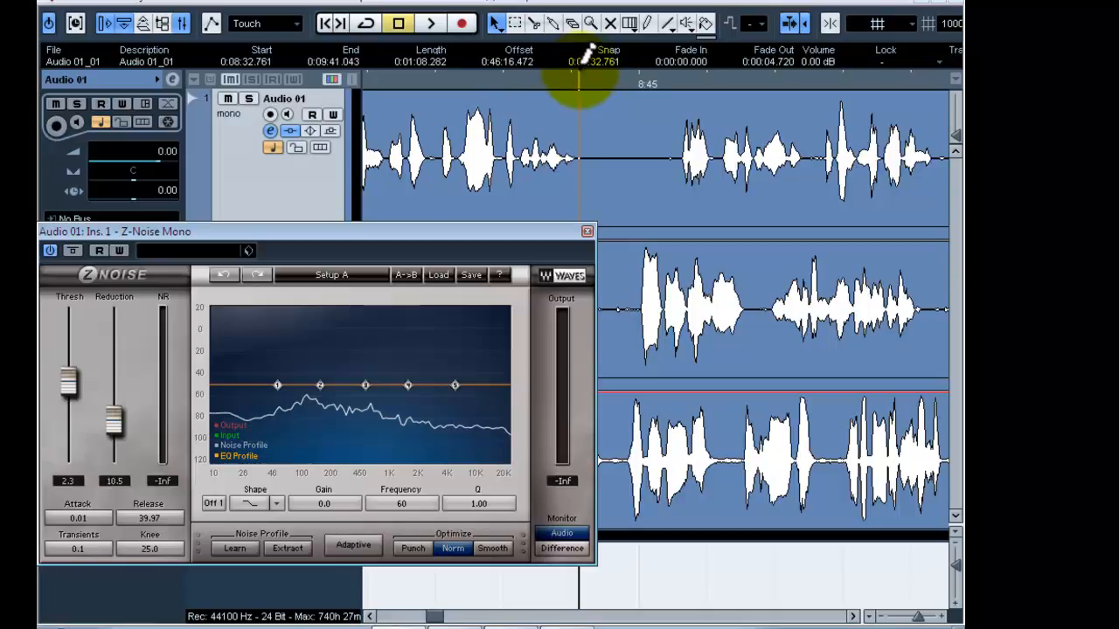
click(574, 142)
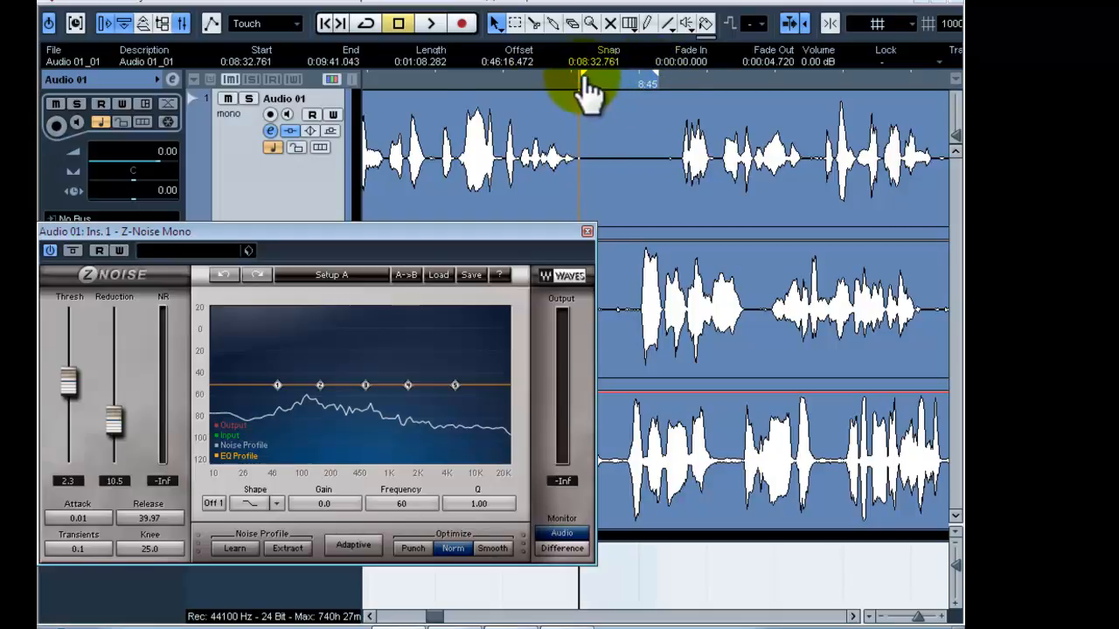
Turn on cycle playback for the marked gap, listen through Z-Noise, and stop.
click(367, 23)
mouse_move(586, 78)
mouse_down()
mouse_move(591, 88)
mouse_move(582, 85)
mouse_up()
click(430, 25)
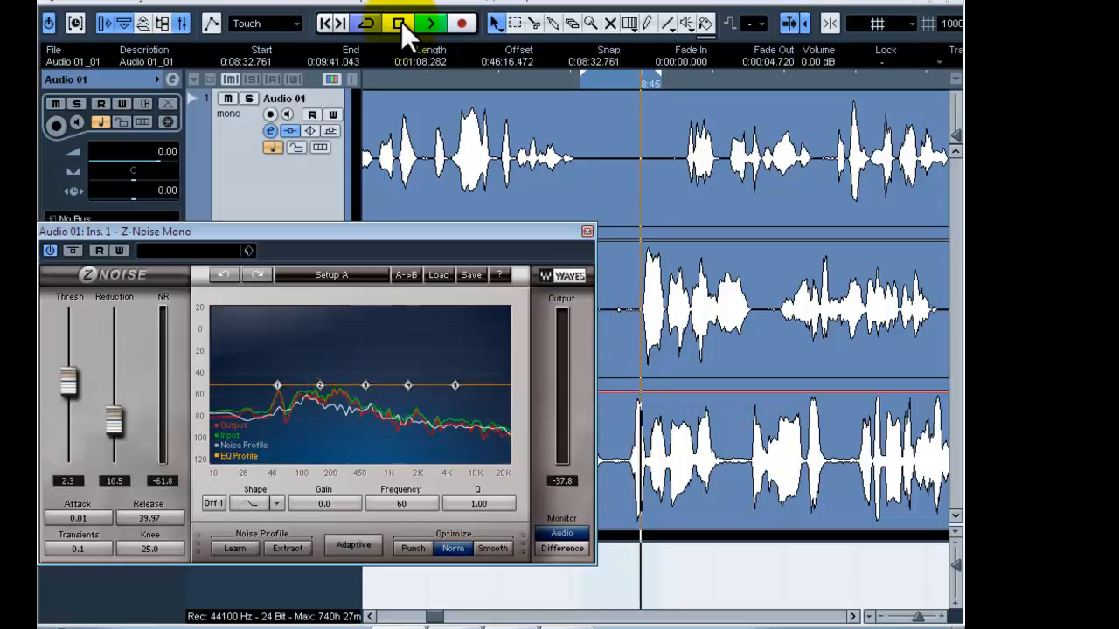
click(401, 22)
Move the Z-Noise editor to uncover its settings, loop the gap, and capture a new noise profile with Learn.
drag(391, 229, 419, 213)
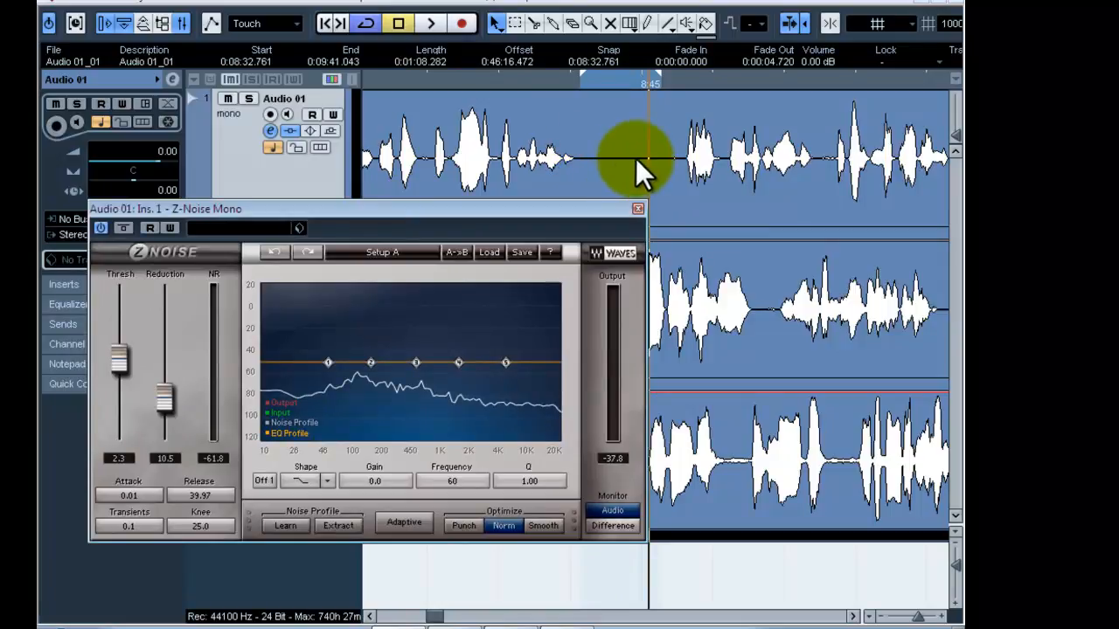
click(427, 23)
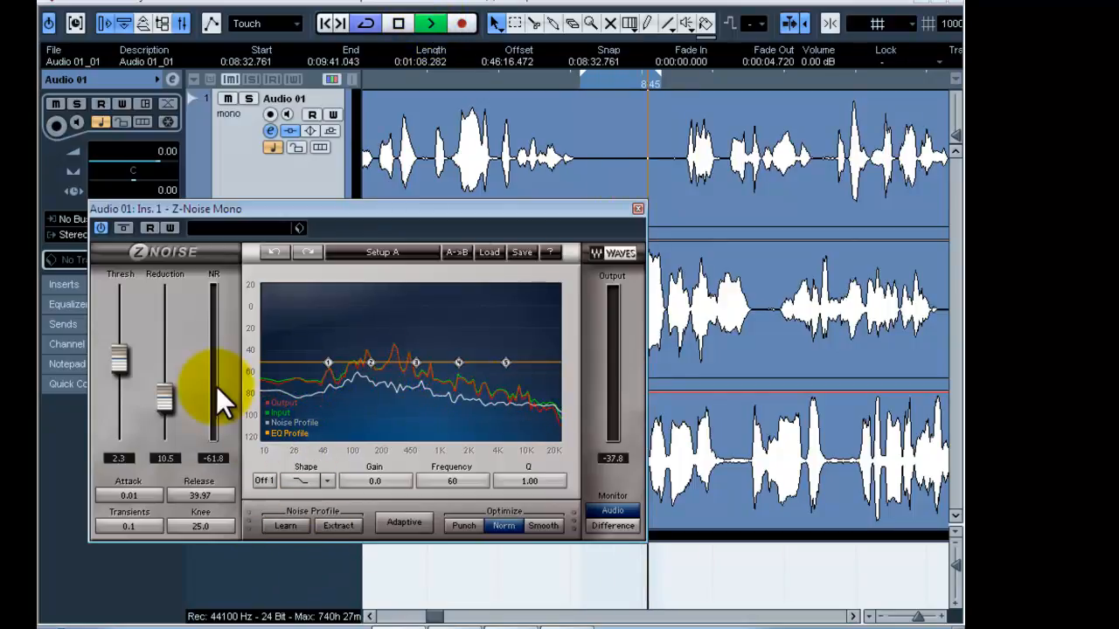
click(287, 526)
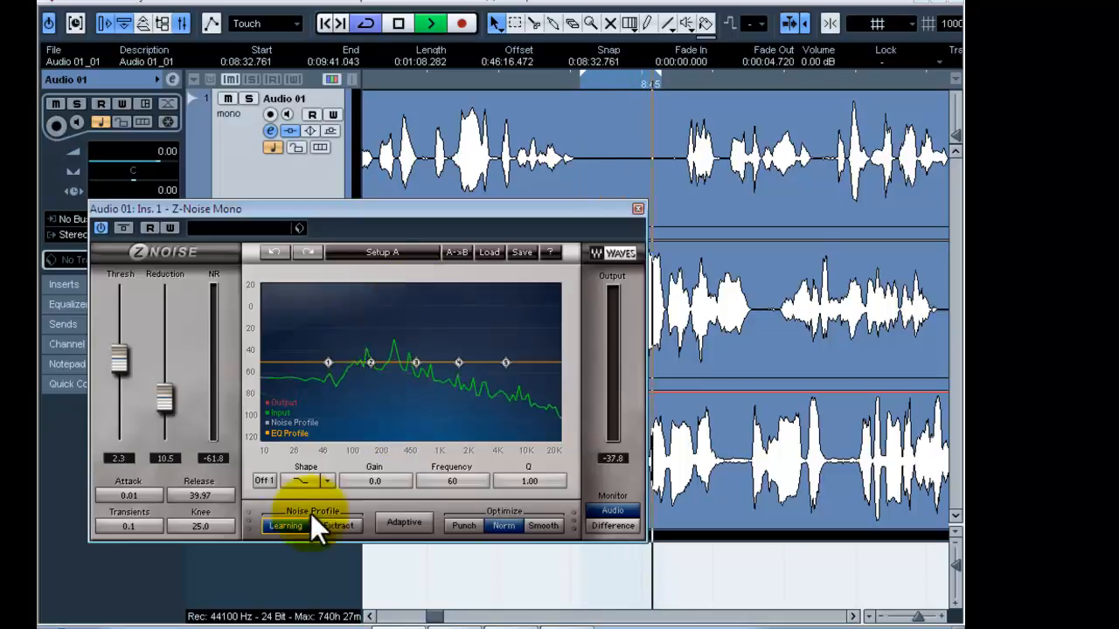
click(284, 525)
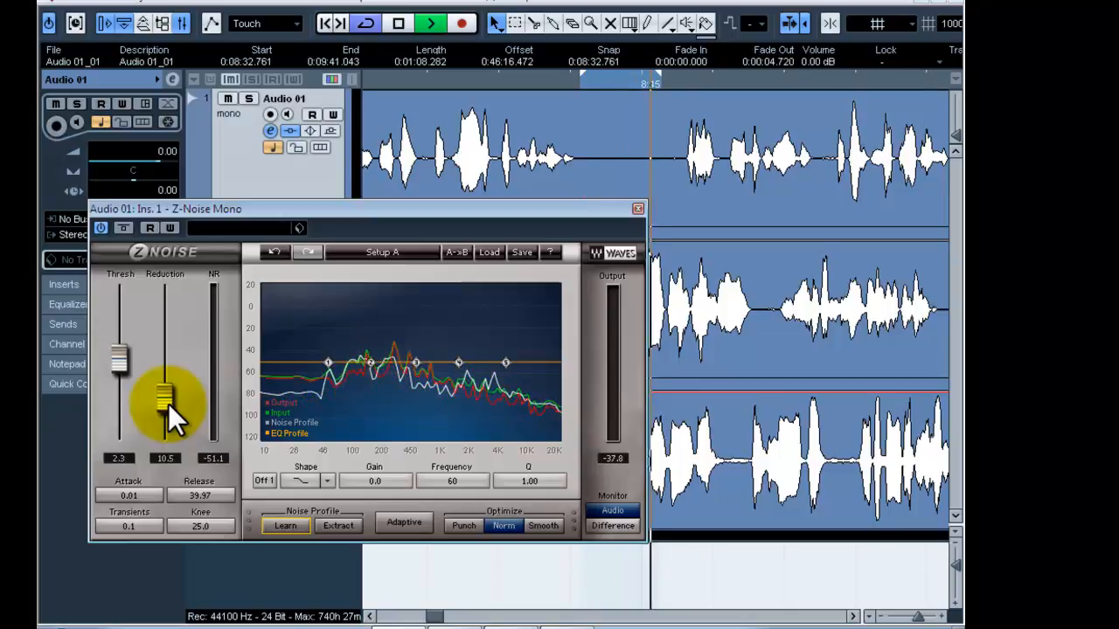
Extend the end of the cycle range into the following speech and try Z-Noise with reduction at max and threshold at 60.0.
drag(657, 76, 818, 99)
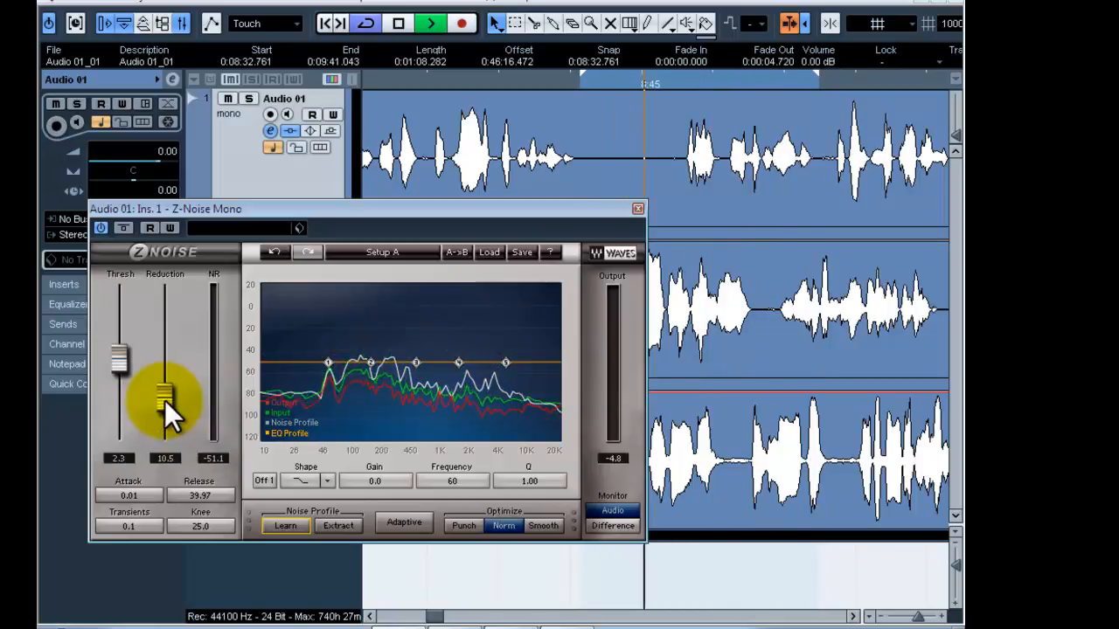
drag(164, 399, 163, 300)
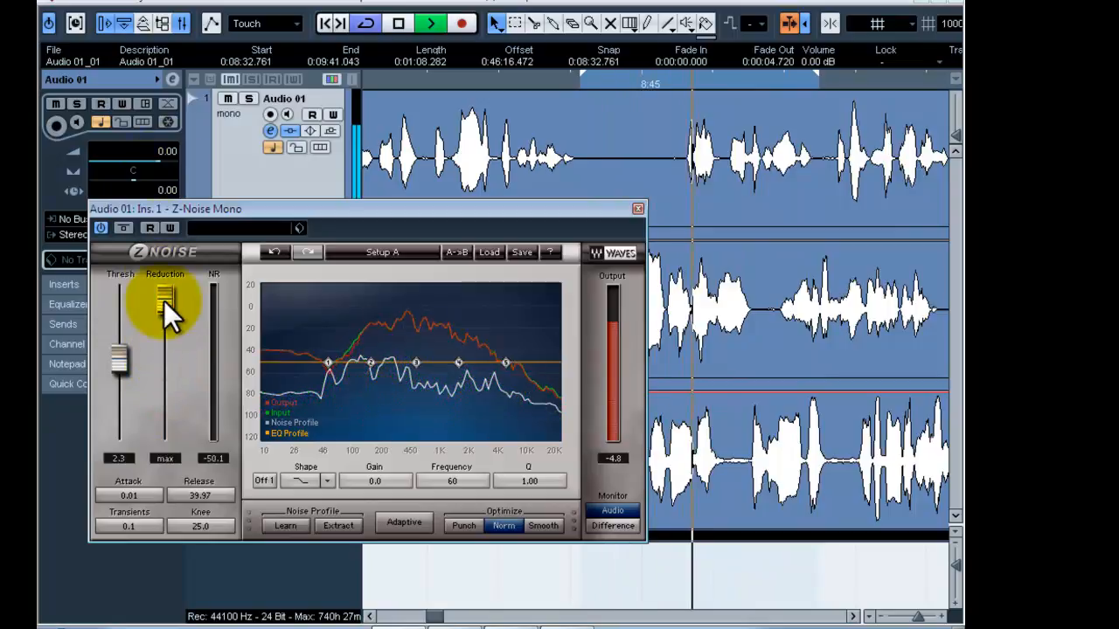
click(121, 357)
drag(123, 354, 124, 190)
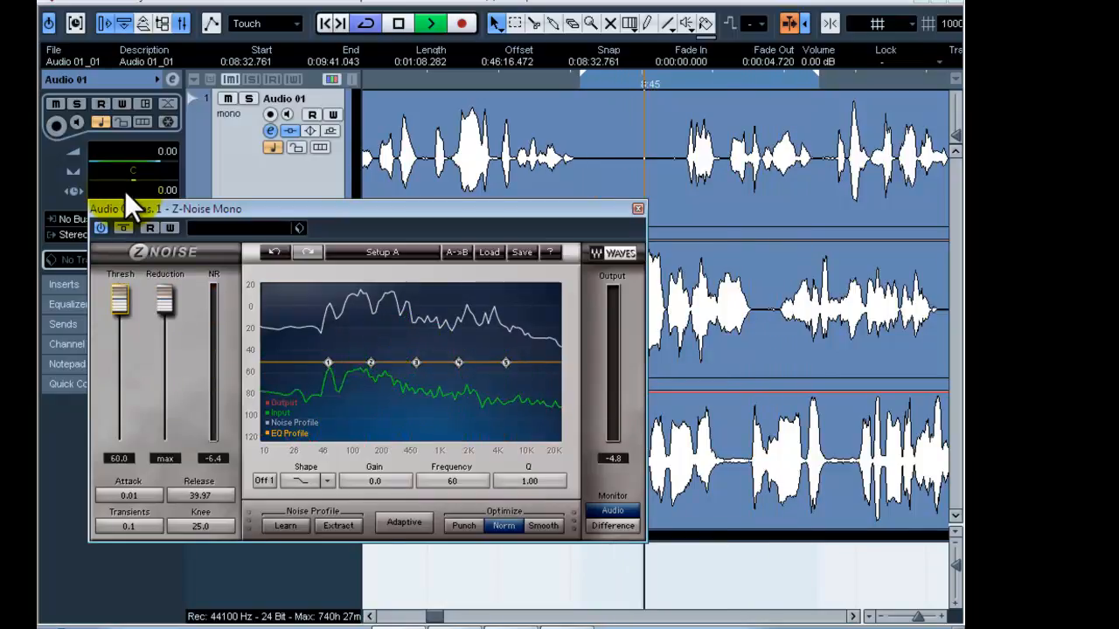
Set the Z-Noise threshold to 7.2 and reduction to 20.0, stopping playback and closing the editor when done.
drag(124, 190, 117, 398)
drag(115, 381, 116, 362)
drag(169, 301, 171, 423)
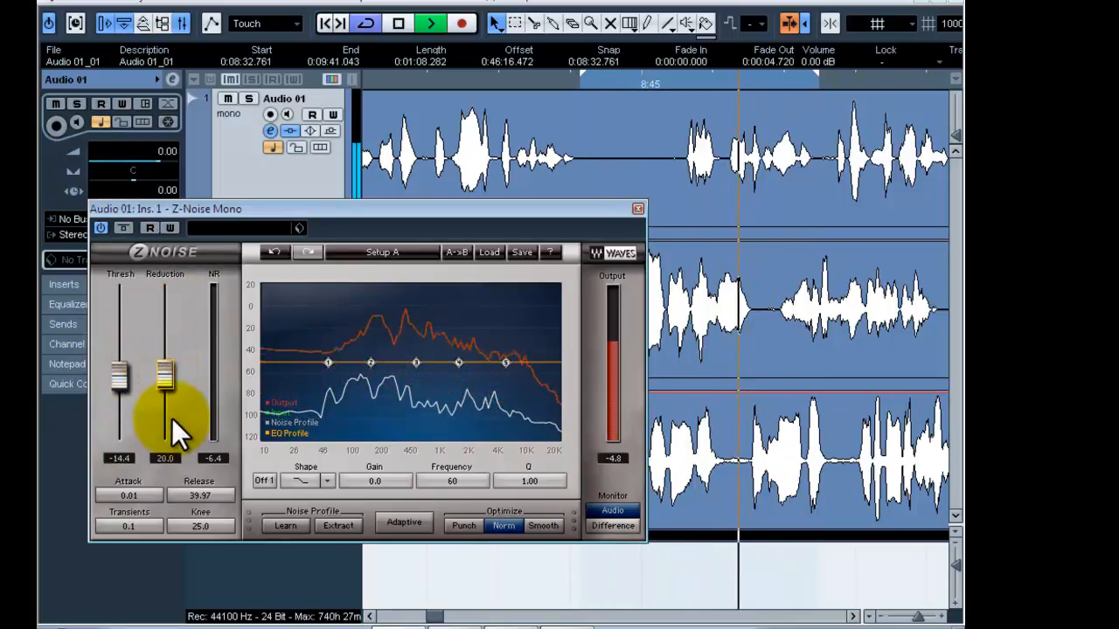
drag(130, 381, 123, 317)
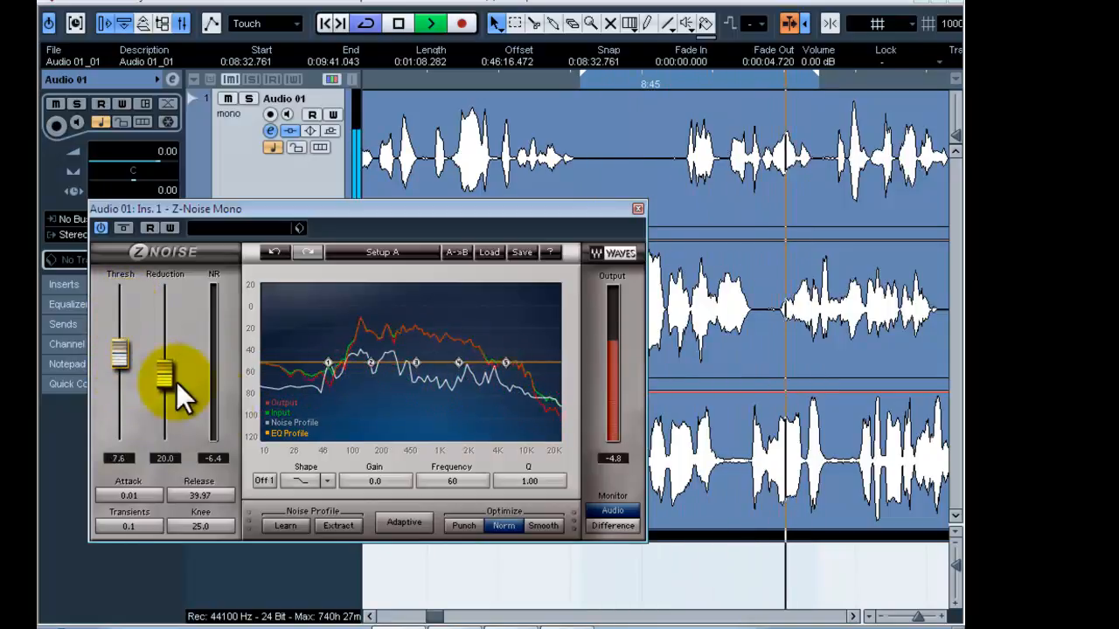
click(120, 353)
click(166, 377)
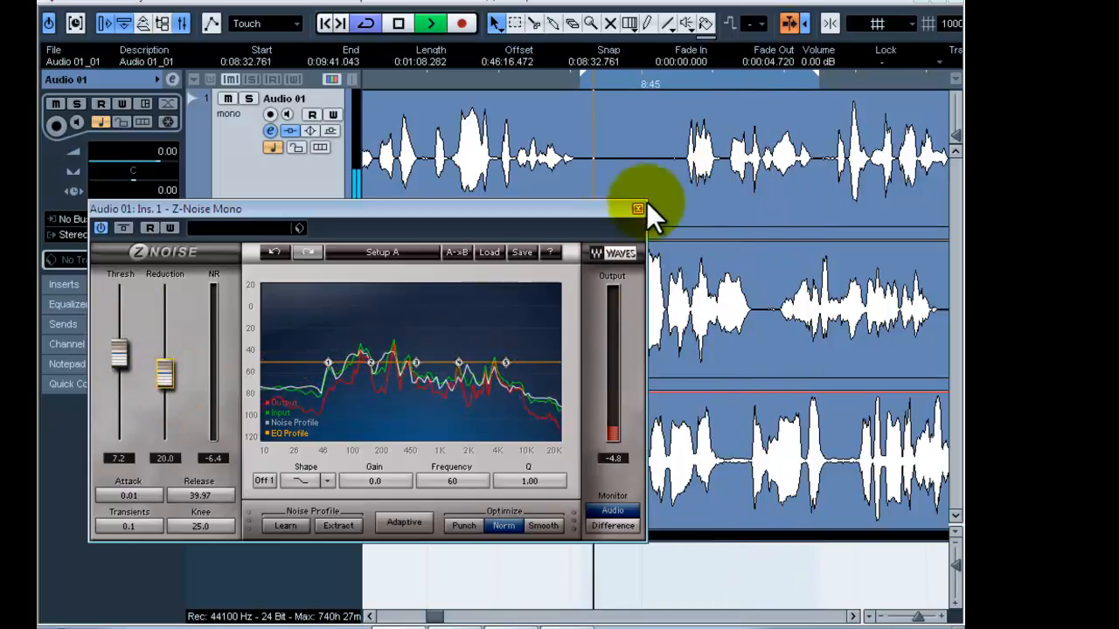
key(space)
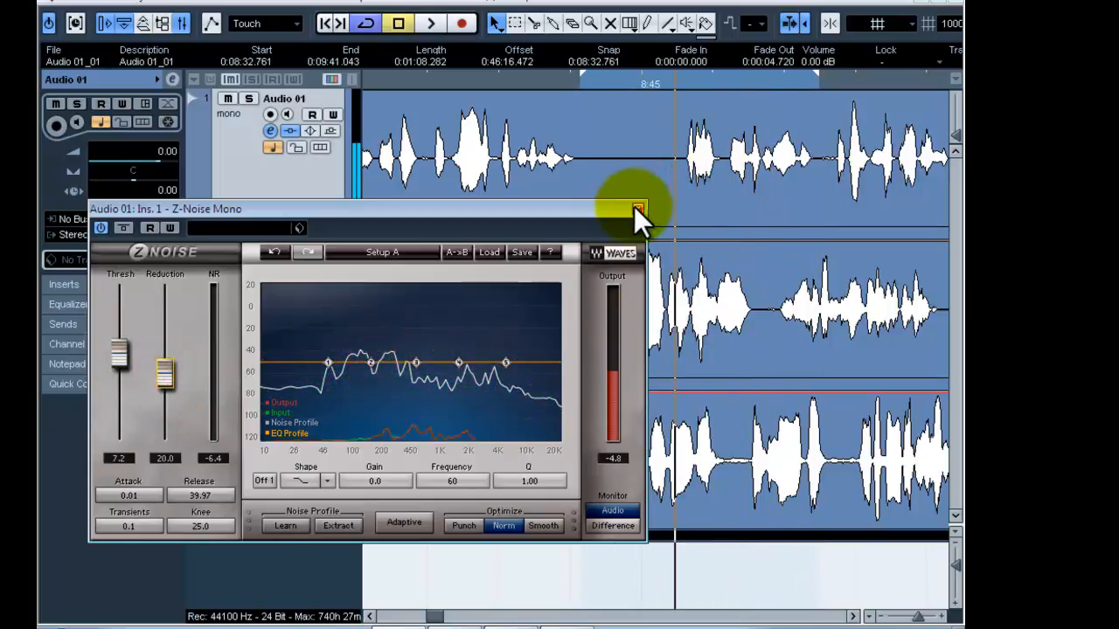
click(635, 208)
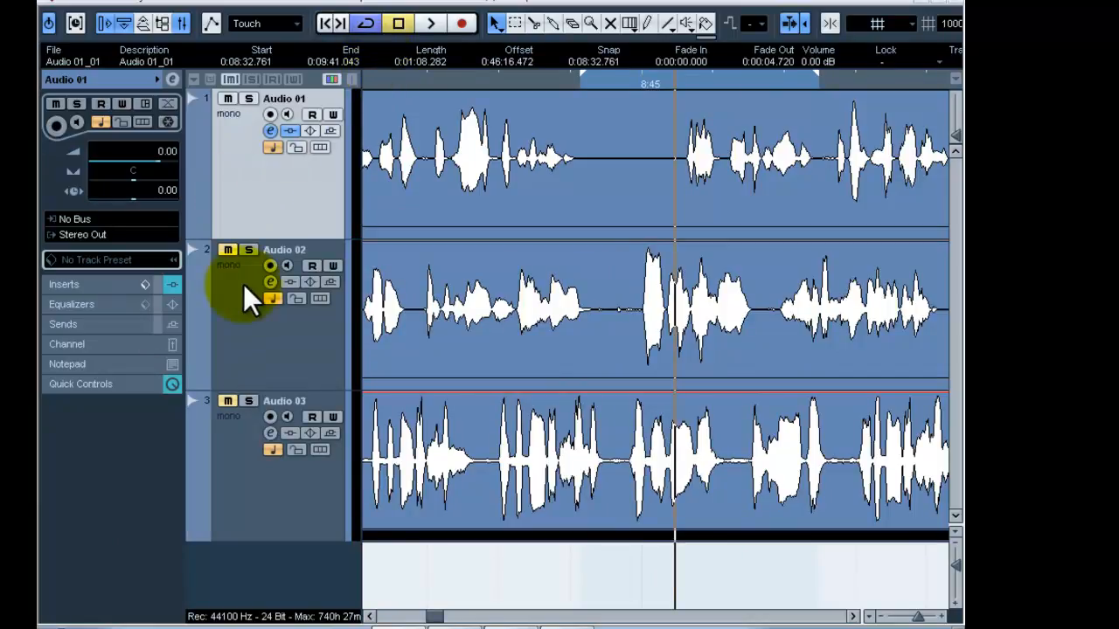
Show the mixer and review the Male Light settings of the DeEsser insert on Audio 01, closing its editor again.
key(F3)
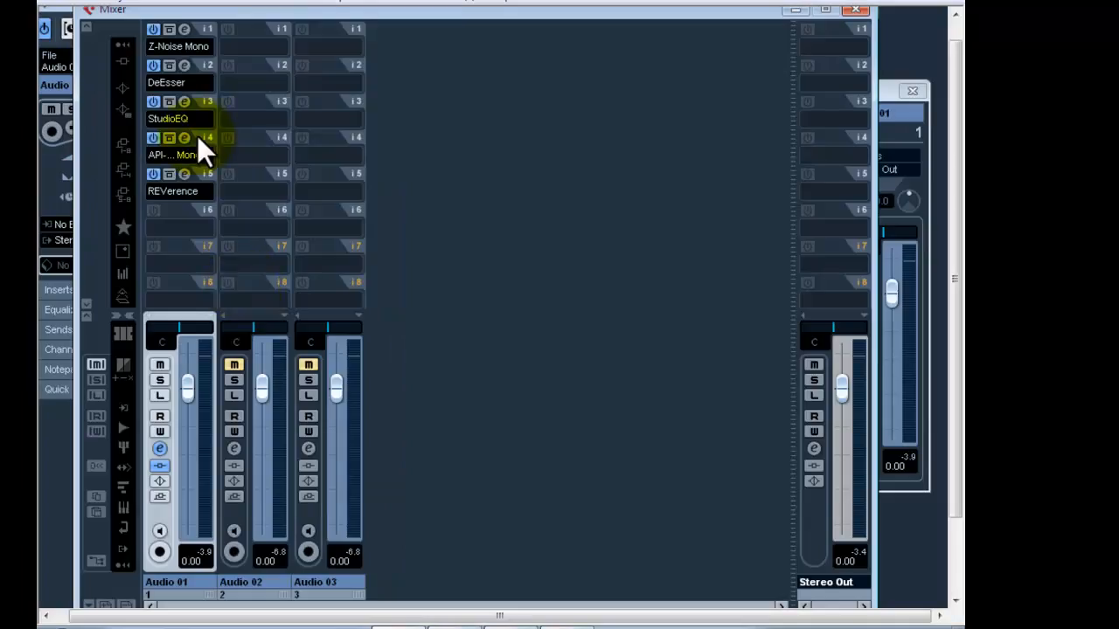
click(183, 65)
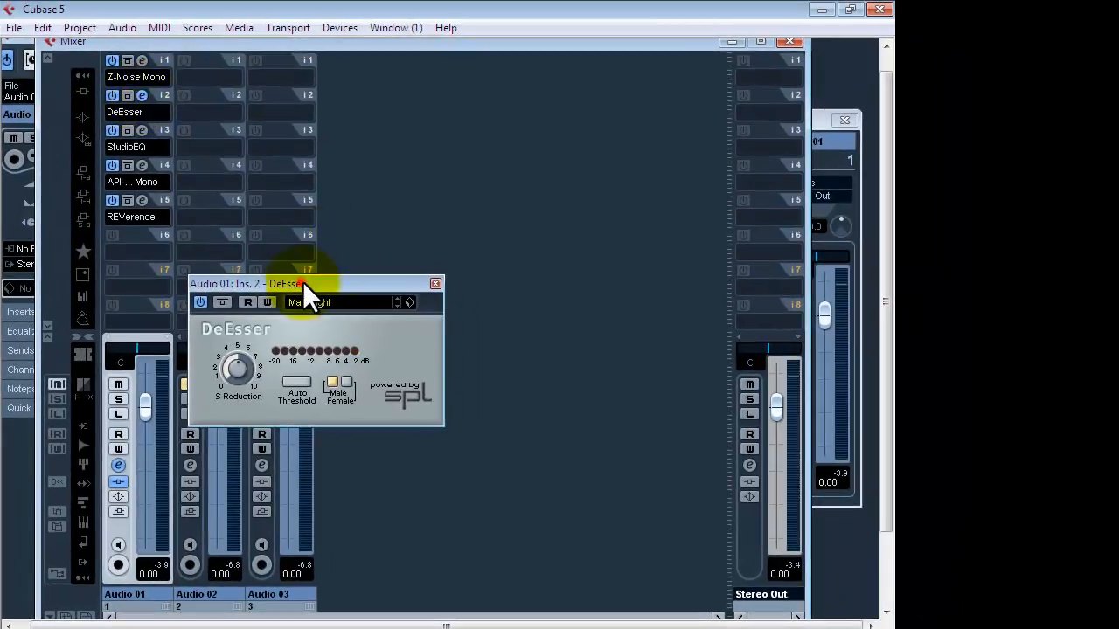
drag(302, 281, 436, 222)
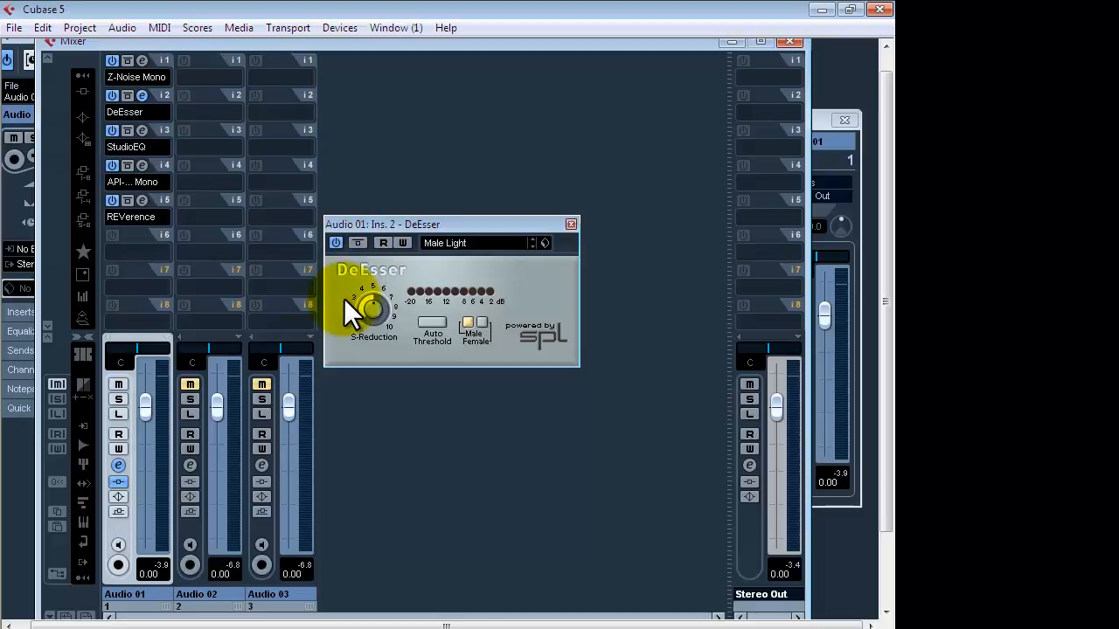
click(570, 224)
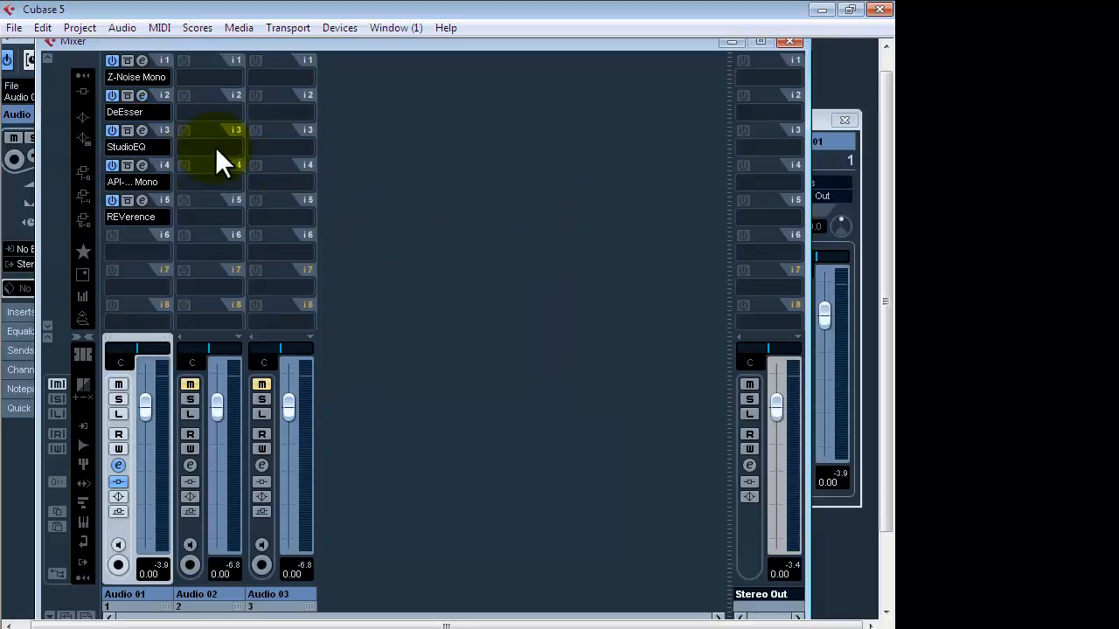
Review the band 1 and band 4 settings of the StudioEQ insert on Audio 01 and close its editor.
click(141, 117)
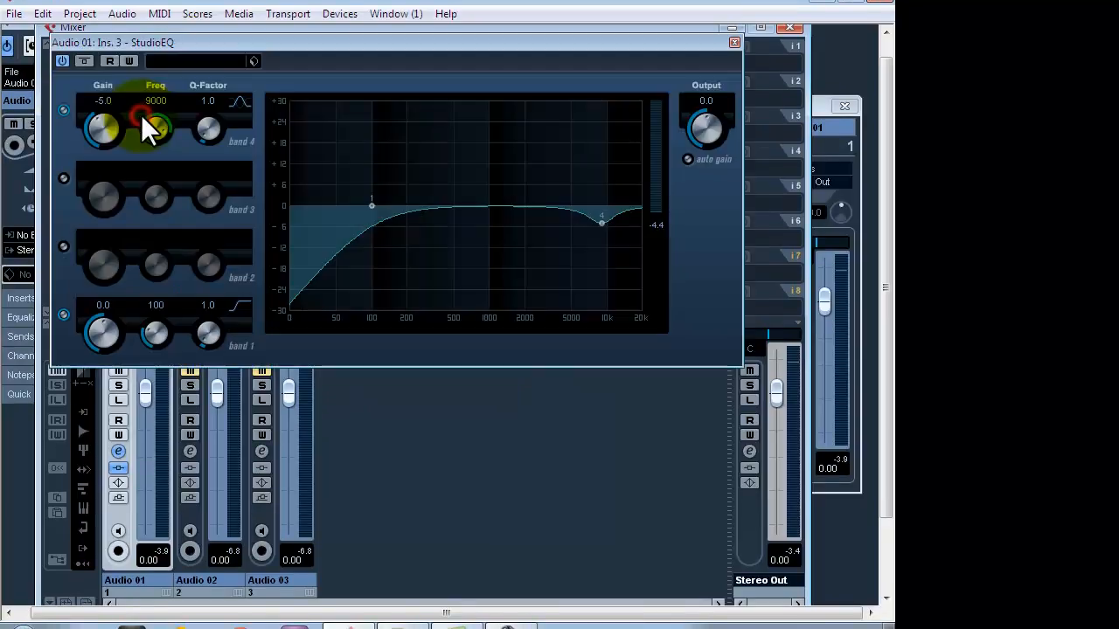
drag(223, 50, 267, 105)
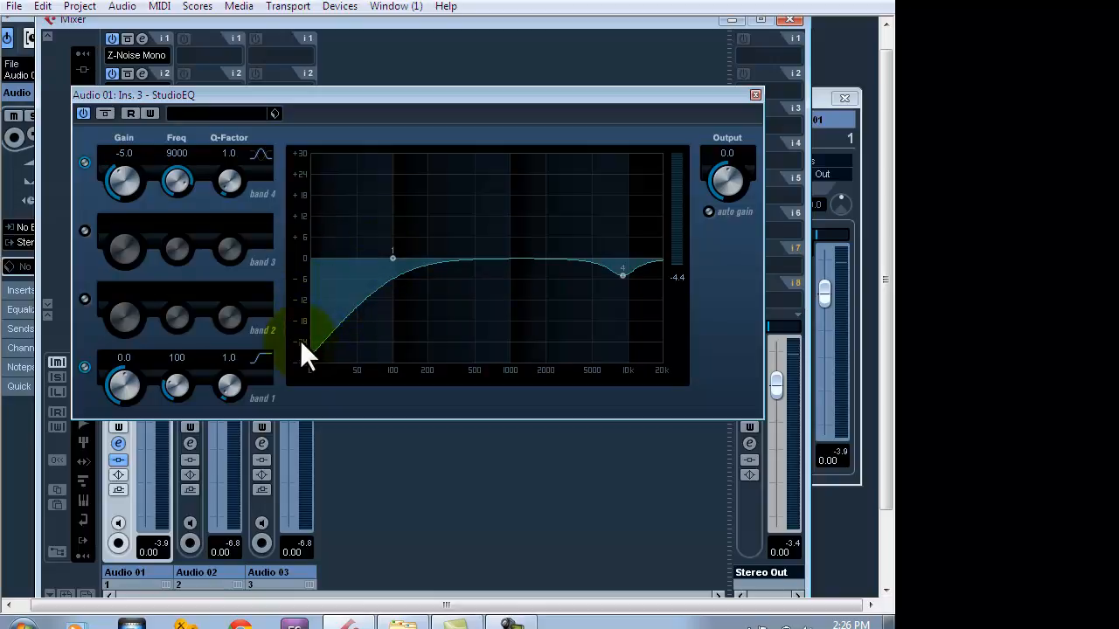
click(755, 94)
Open the API-2500 Mono compressor insert on Audio 01 and reposition its editor to examine the Lead Vox settings.
click(143, 143)
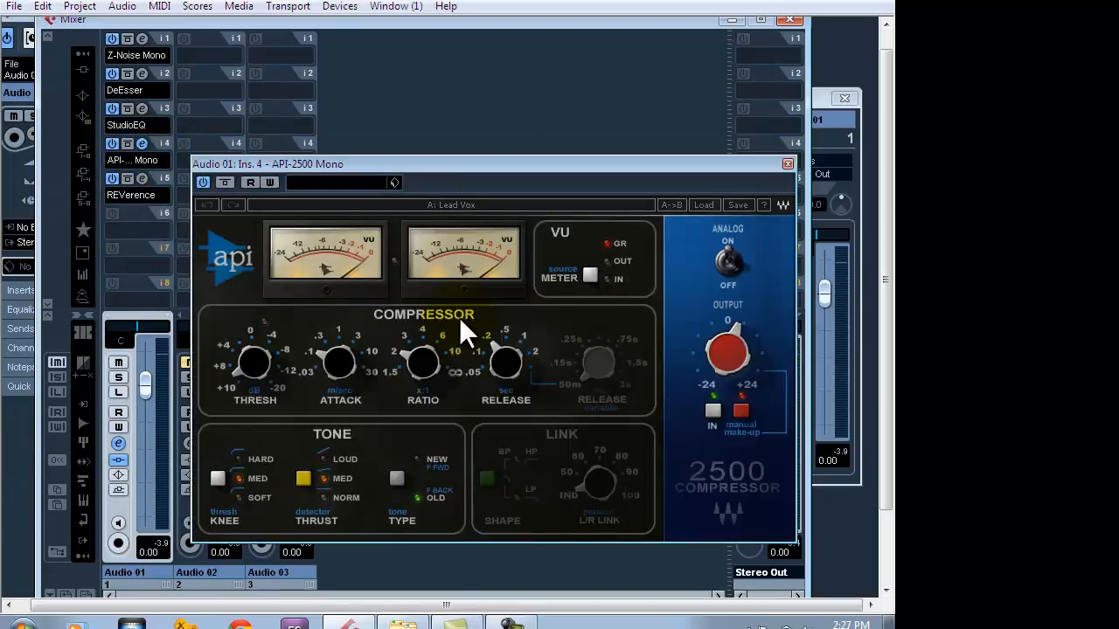
drag(473, 165, 402, 141)
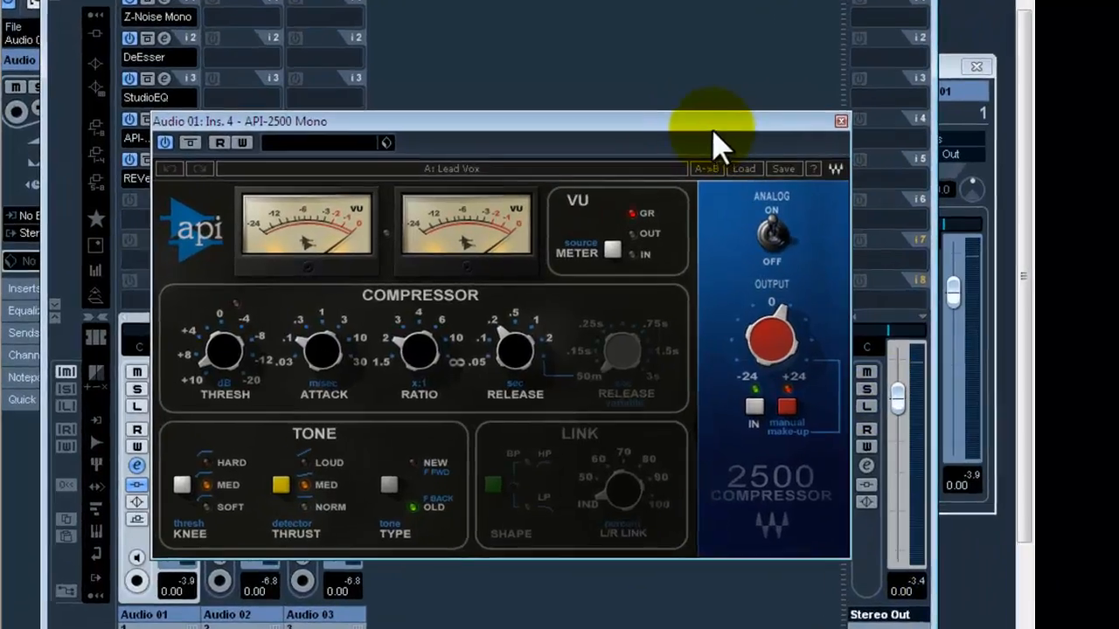
drag(600, 146, 556, 91)
click(1042, 551)
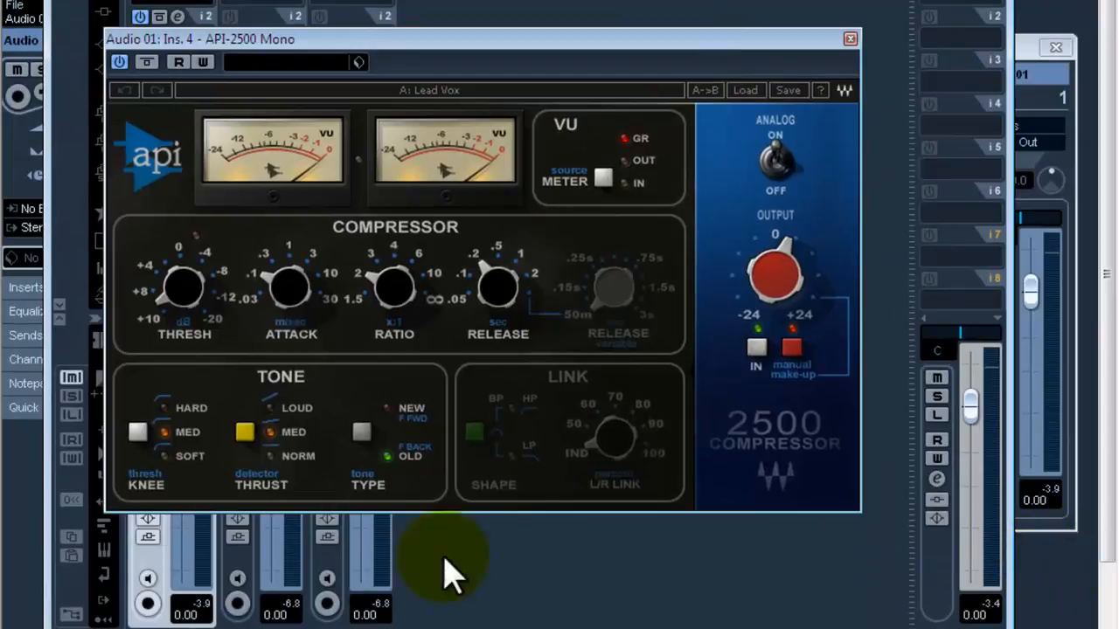
Bring the project window forward with the API-2500 editor moved off Audio 01, and show the speech around 9:30 on the timeline.
click(24, 459)
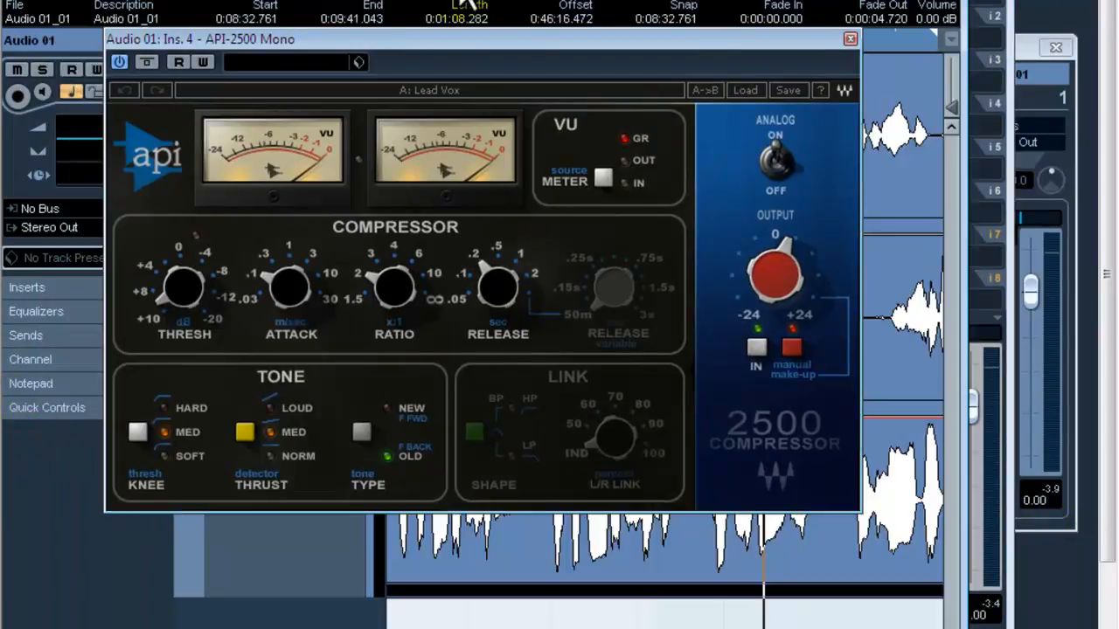
drag(457, 38, 446, 247)
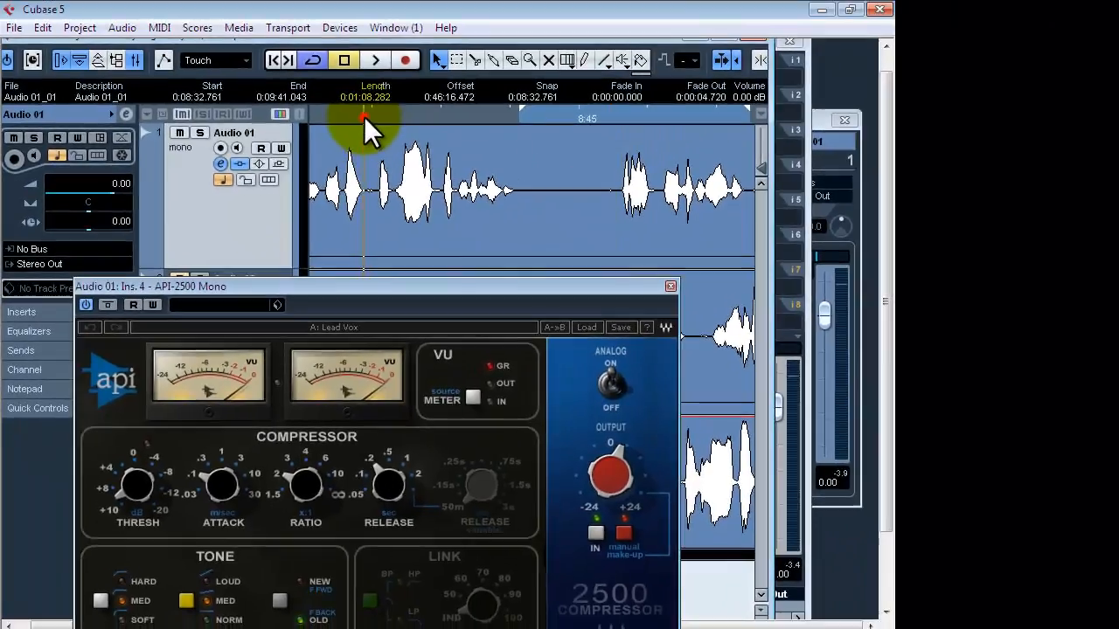
drag(364, 116, 378, 171)
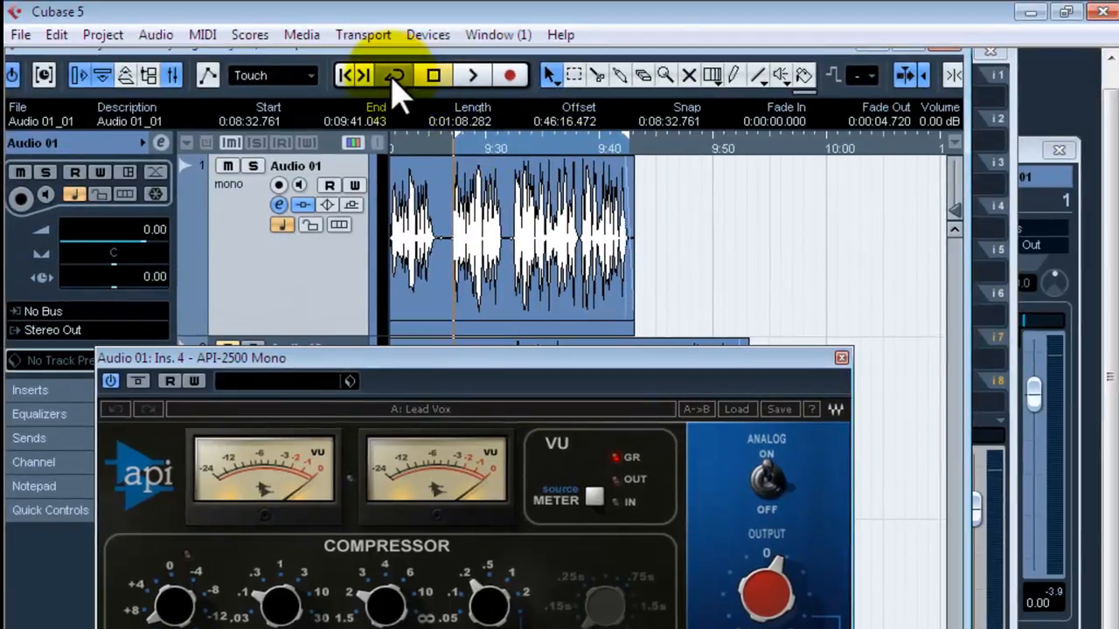
Turn on cycle playback and play the looped speech on Audio 01 to examine the API-2500's gain reduction.
click(394, 79)
drag(440, 357, 464, 327)
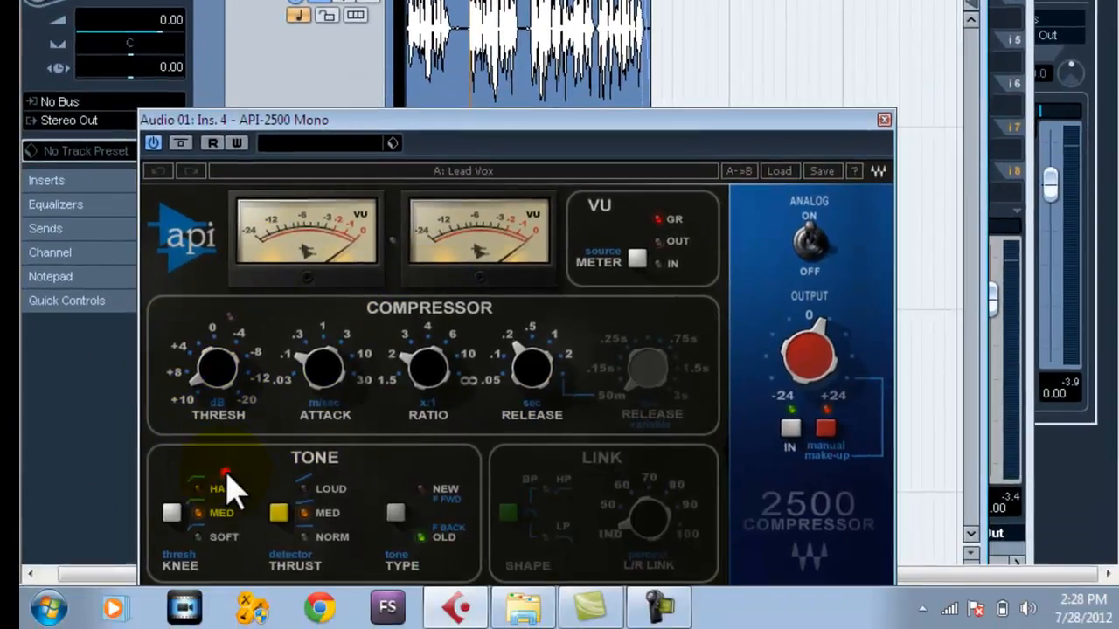
click(226, 506)
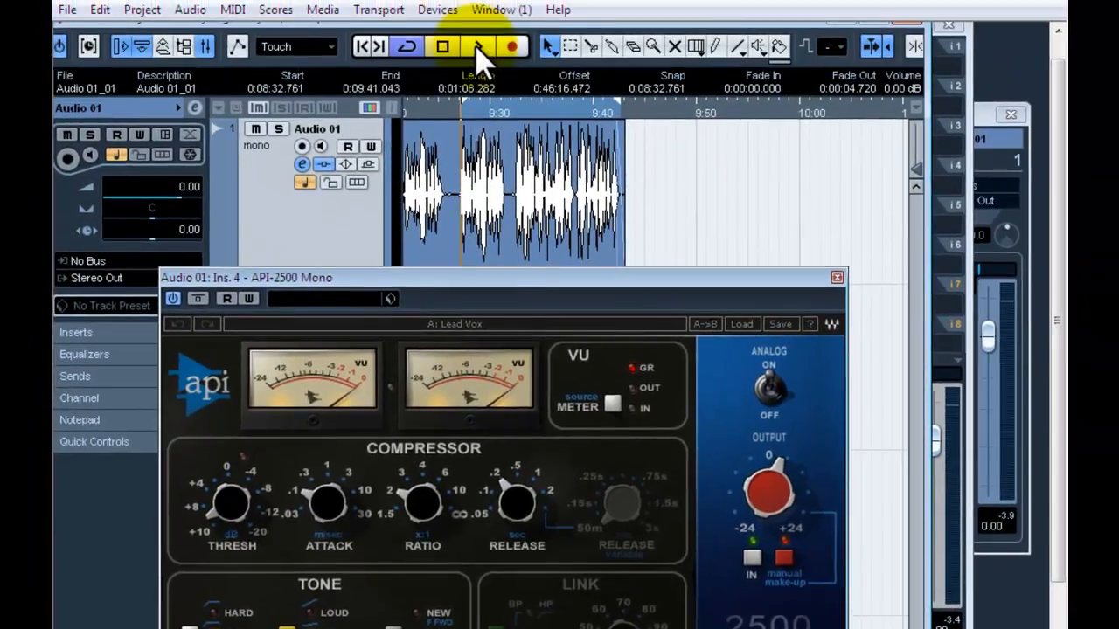
click(479, 21)
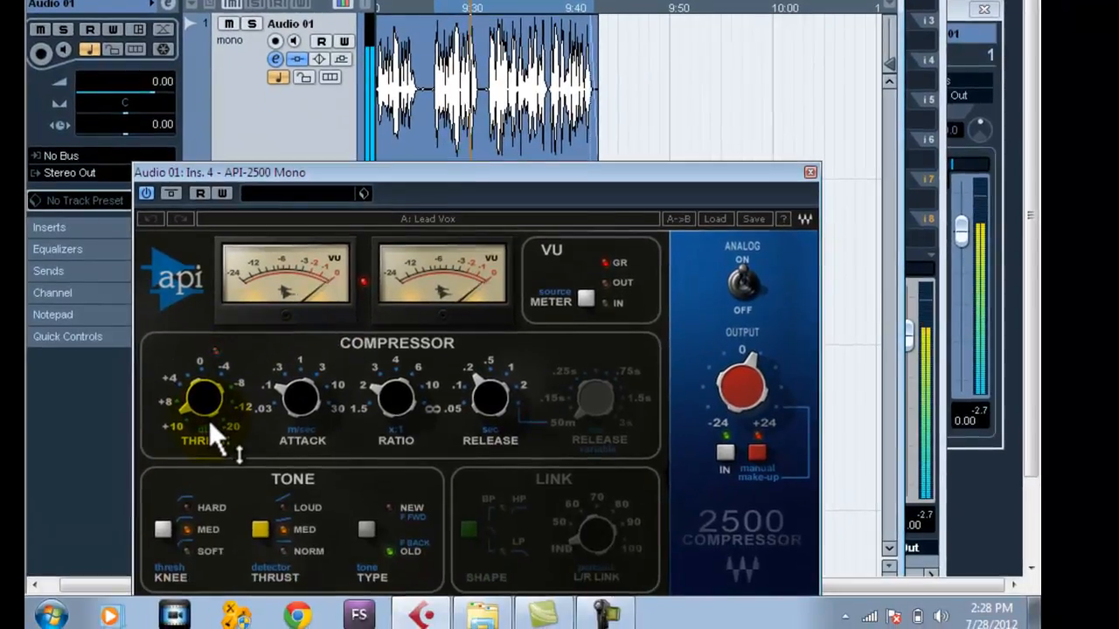
mouse_move(235, 526)
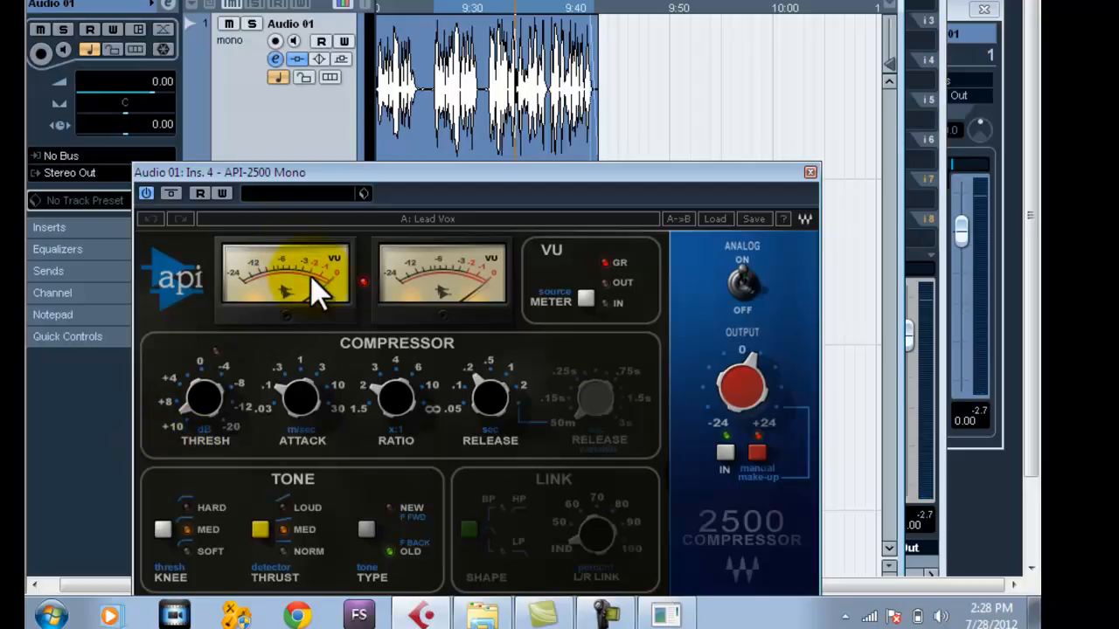
mouse_move(199, 402)
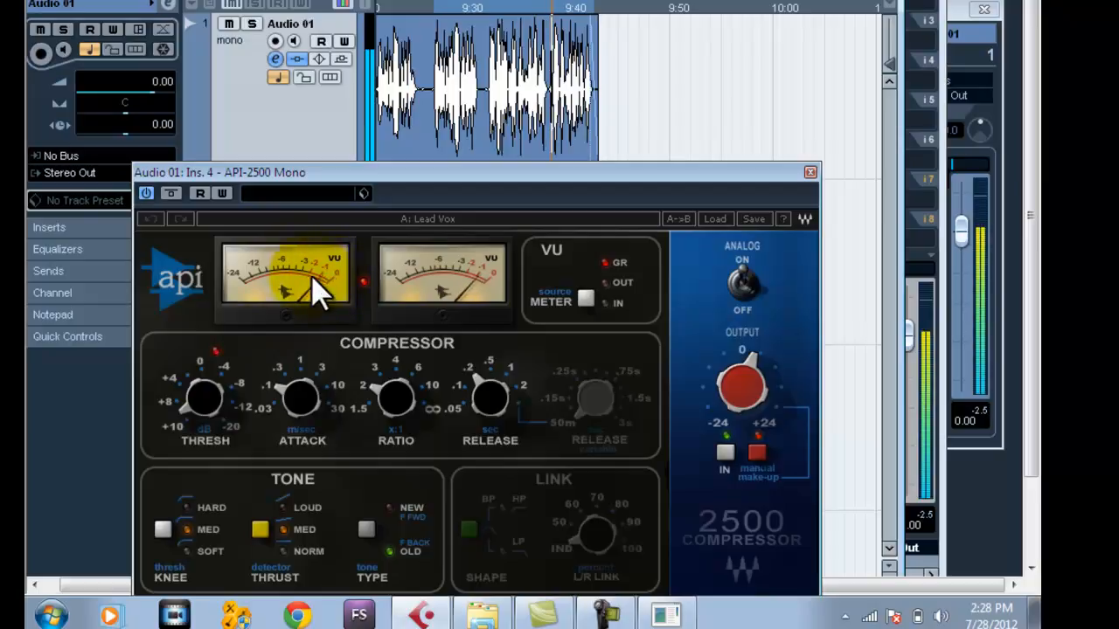
key(space)
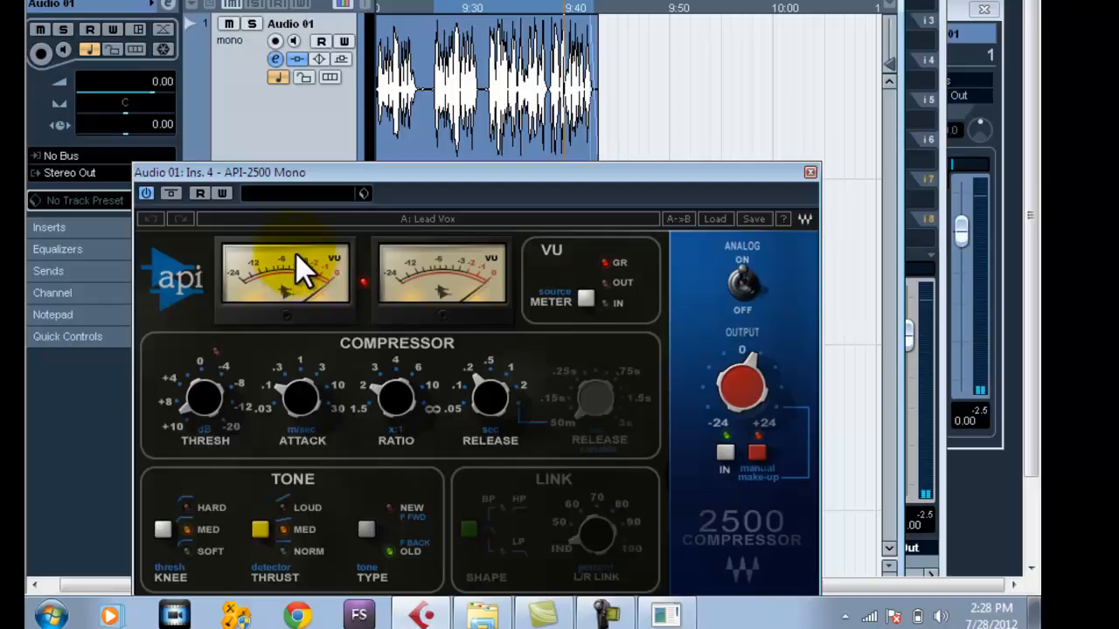
Set the API-2500 compressor's threshold to about 3.98 dB while playing the looped speech.
drag(186, 380, 171, 315)
key(space)
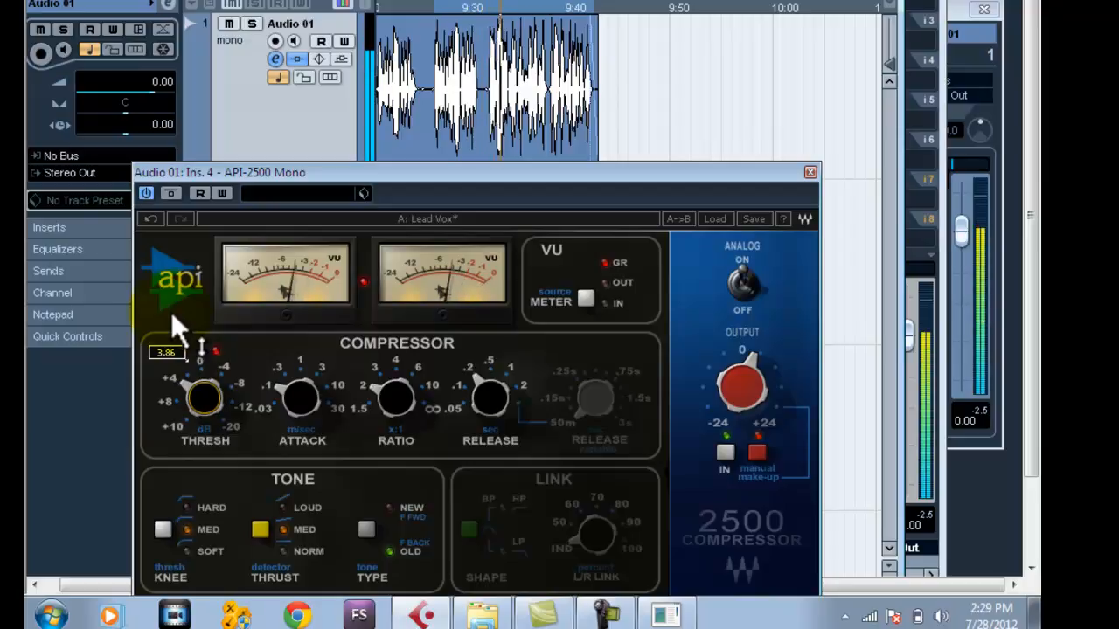
drag(196, 398, 197, 402)
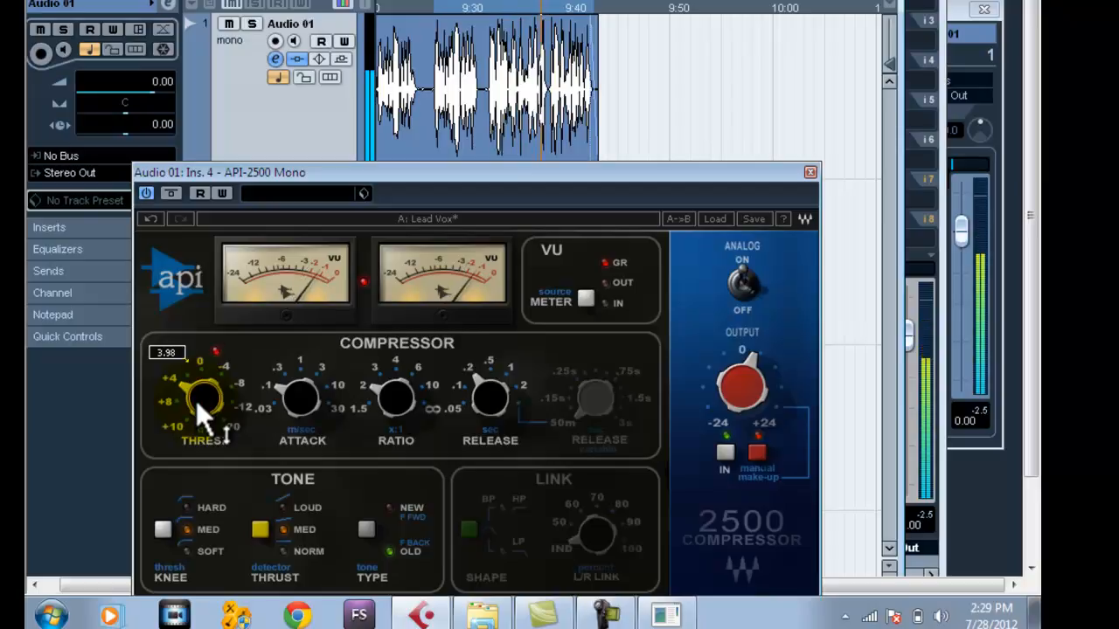
click(586, 300)
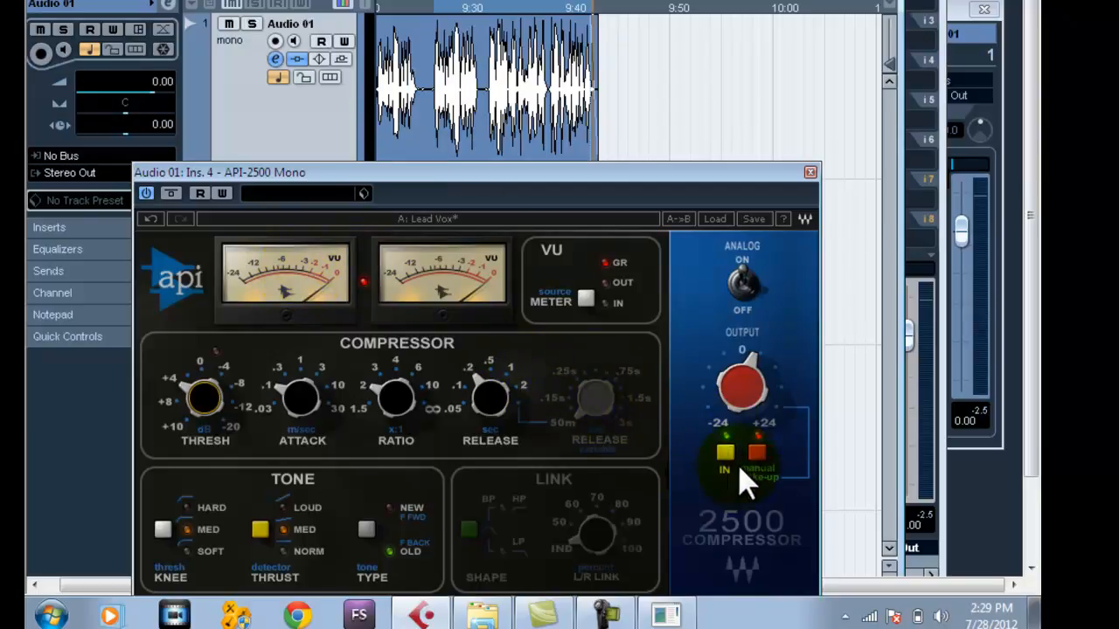
Set the API-2500's output gain to about 3.7, audition the looped speech, and close the compressor editor.
click(741, 389)
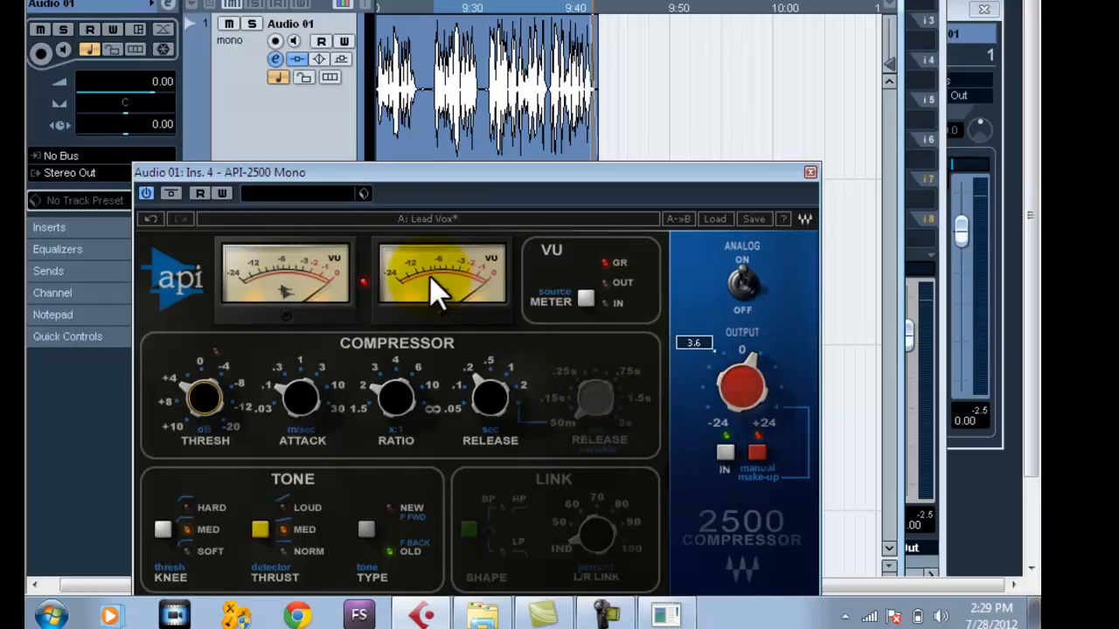
mouse_move(733, 408)
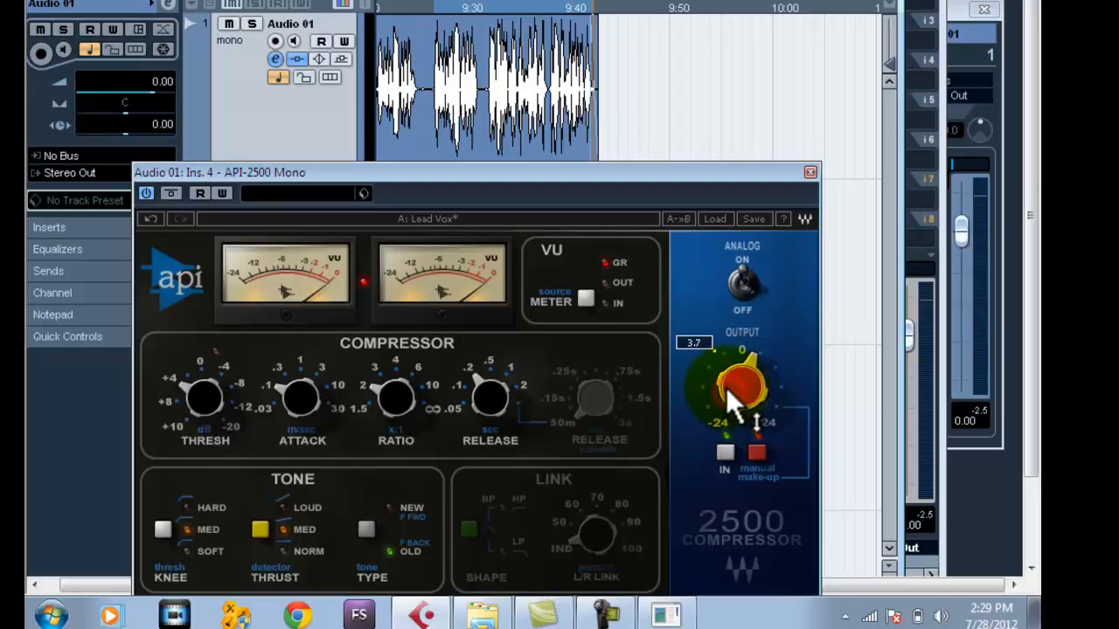
drag(724, 383, 729, 391)
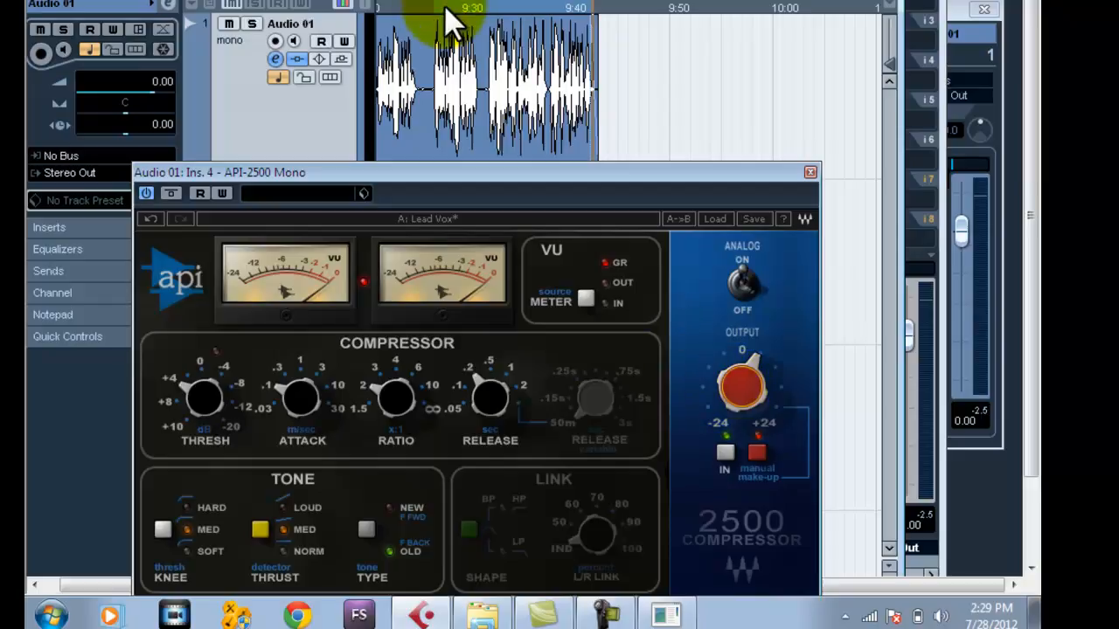
key(space)
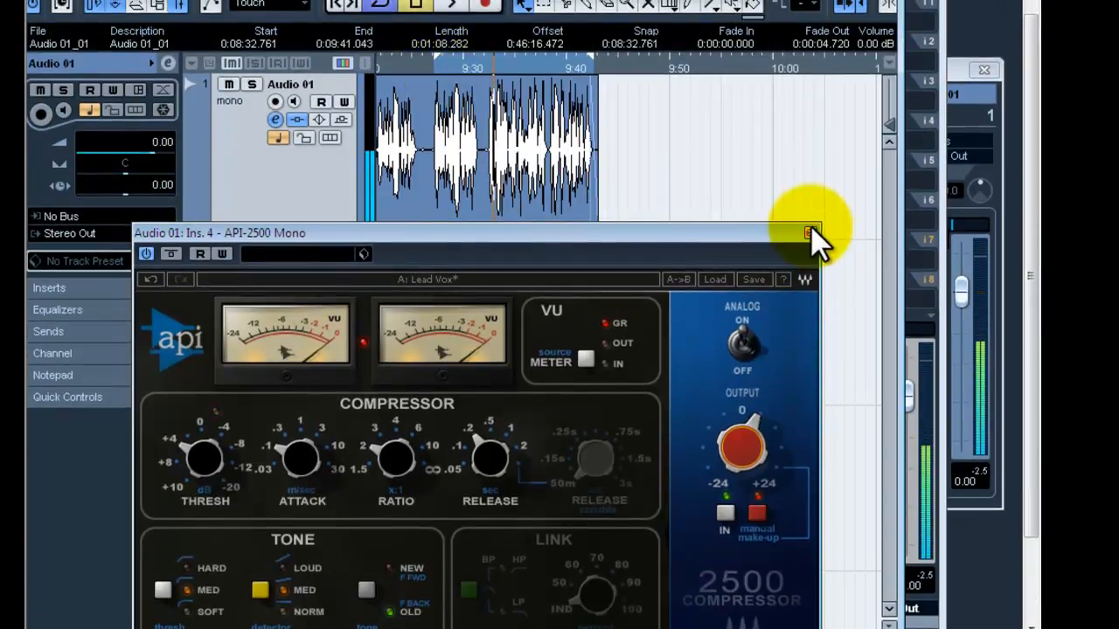
click(811, 233)
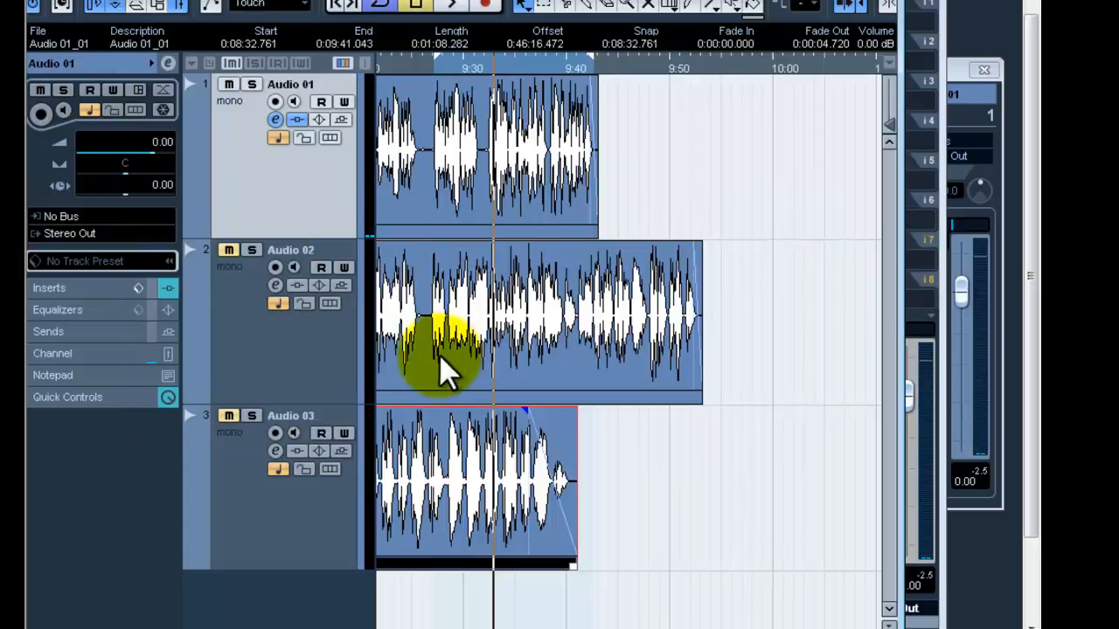
Set the Mix of the REVerence insert on Audio 01 to 5 and close its editor.
click(275, 120)
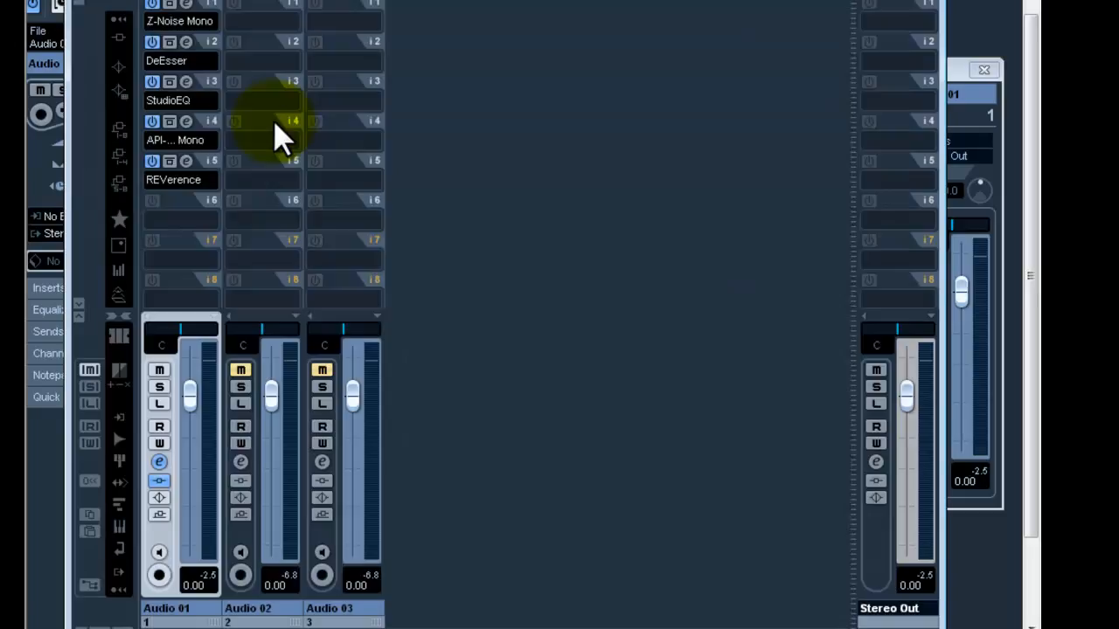
click(187, 163)
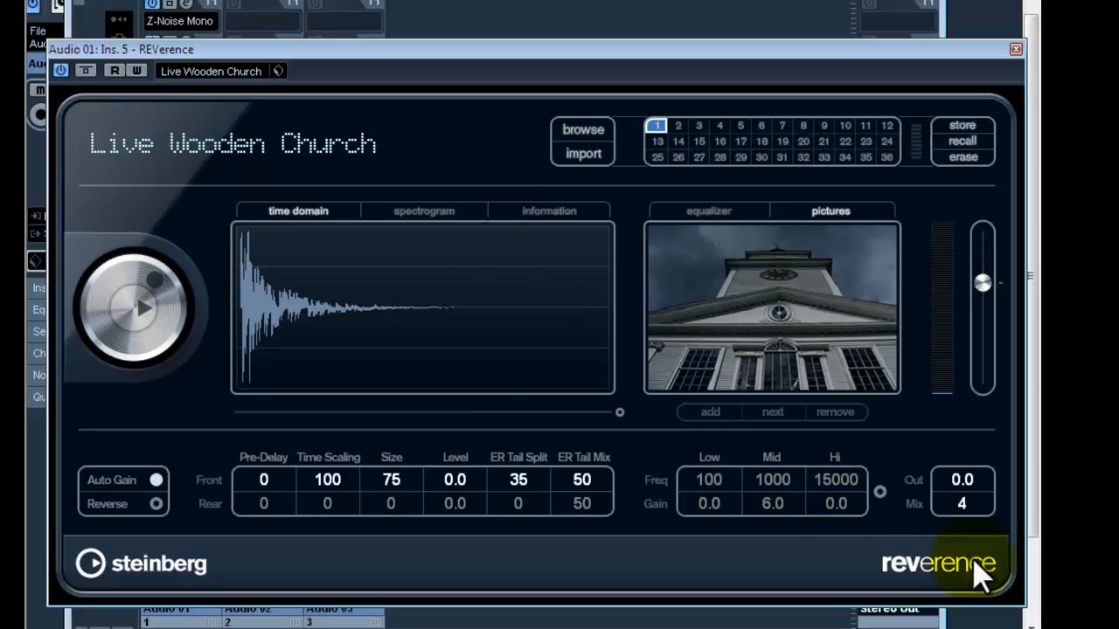
drag(963, 502, 962, 499)
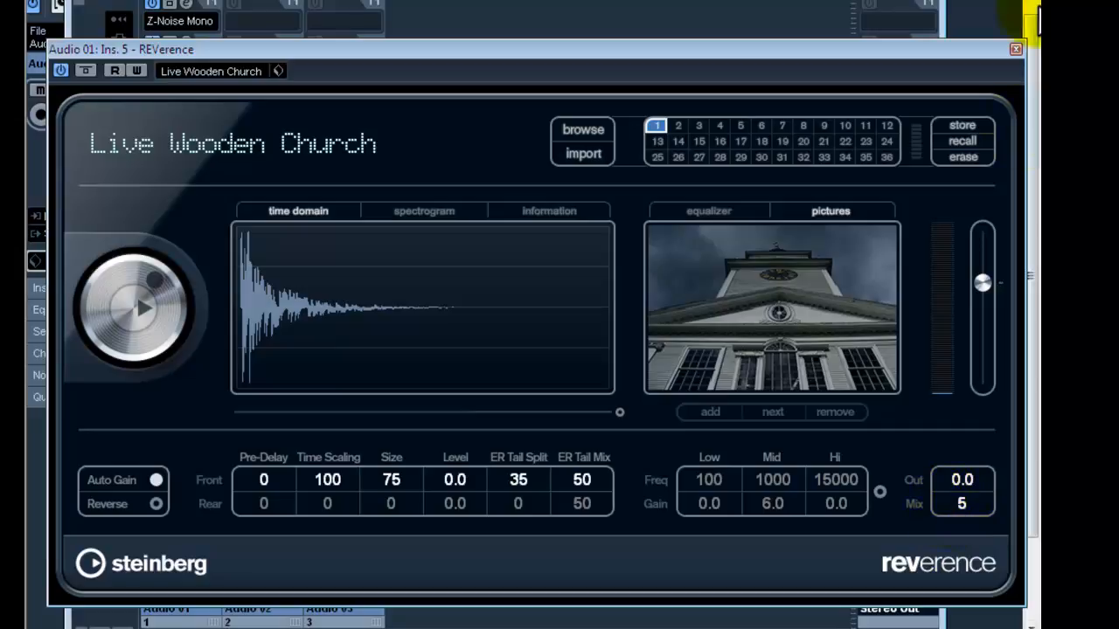
click(1013, 50)
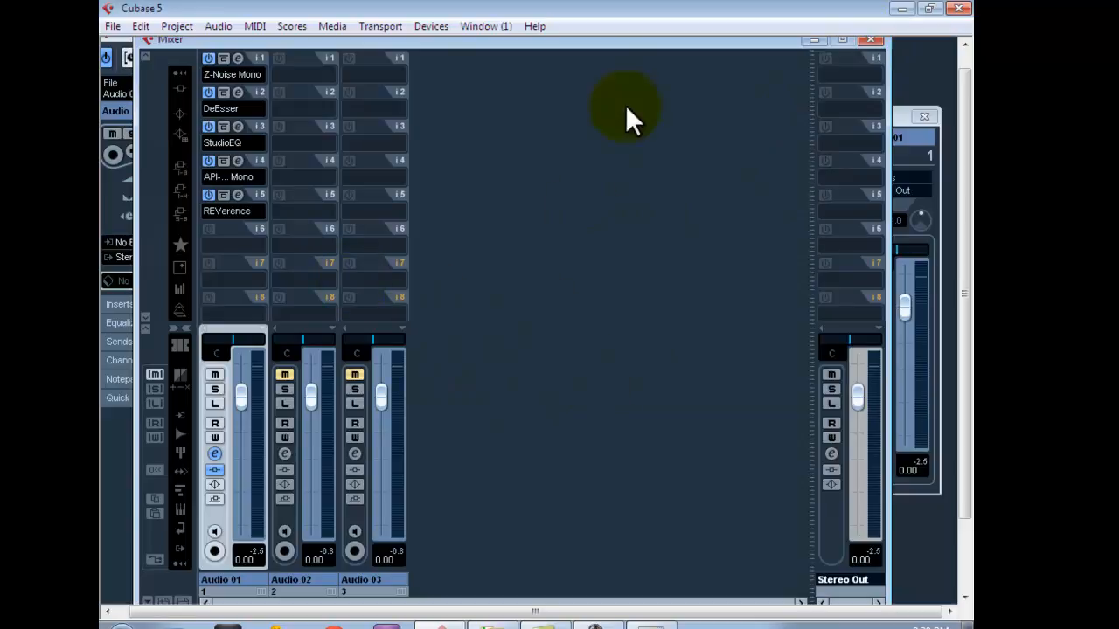
Reposition the mixer so the Stereo Out channel is fully in view and open that channel's settings.
drag(578, 40, 571, 66)
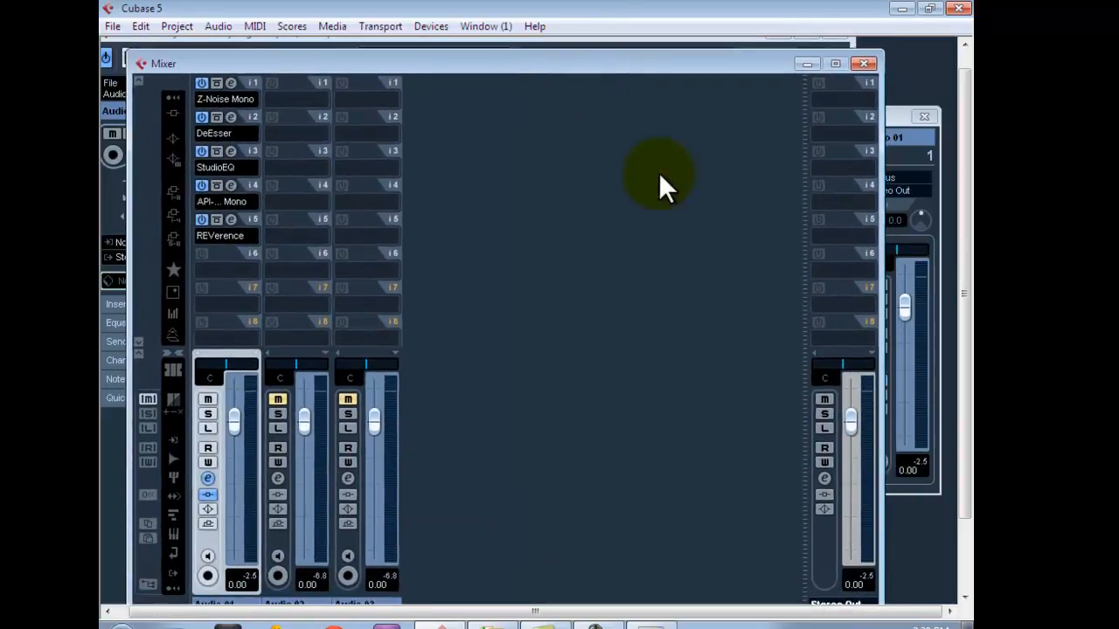
click(827, 97)
click(856, 77)
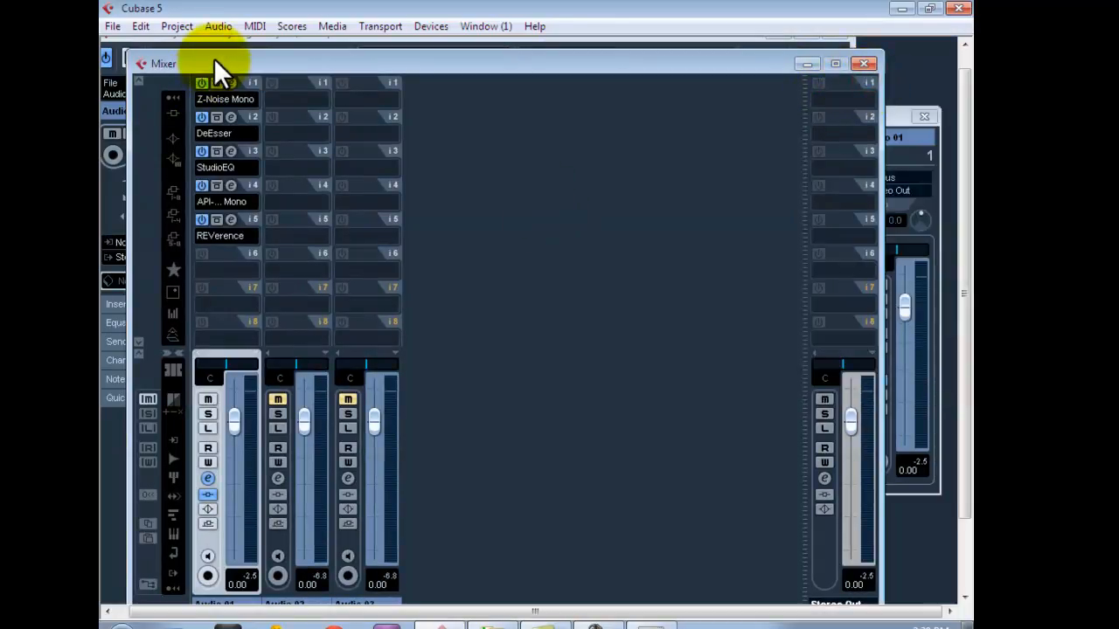
drag(213, 58, 191, 59)
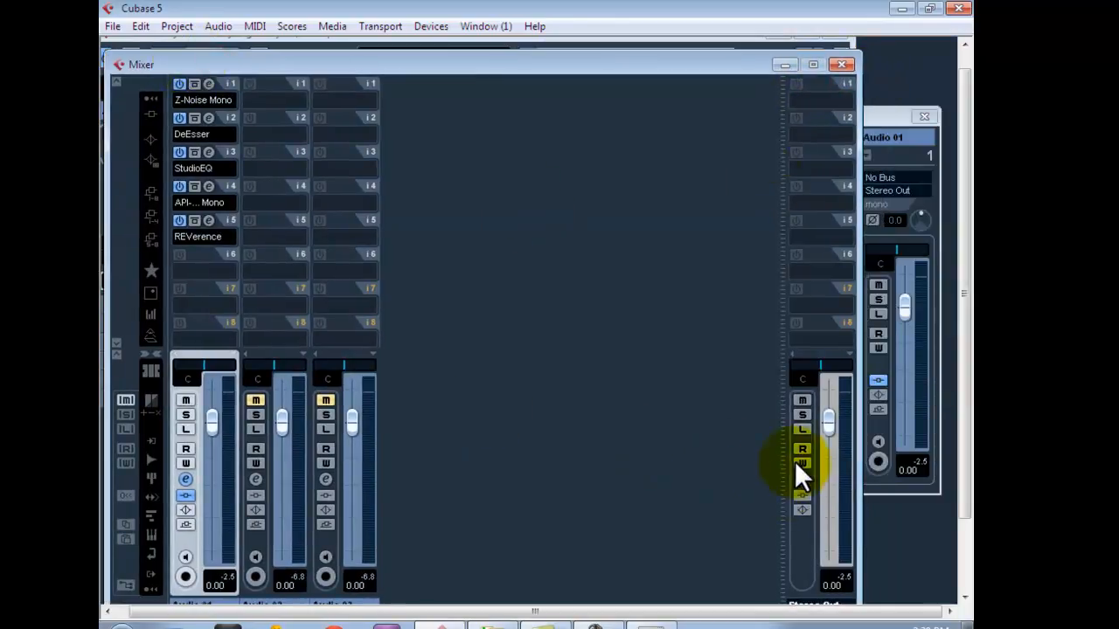
drag(711, 72, 711, 54)
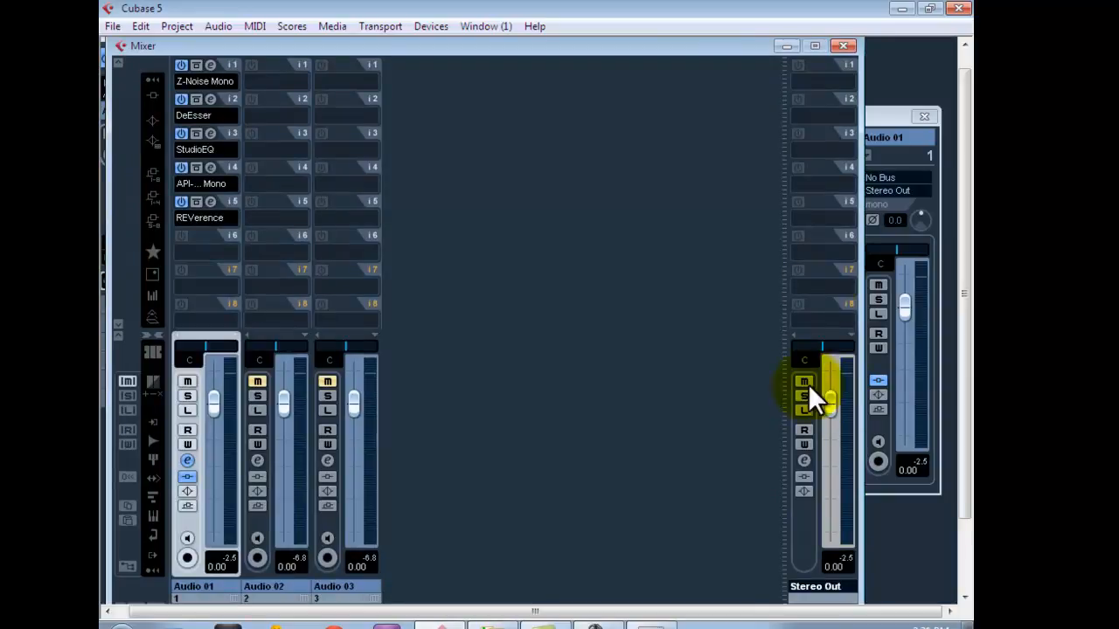
click(803, 459)
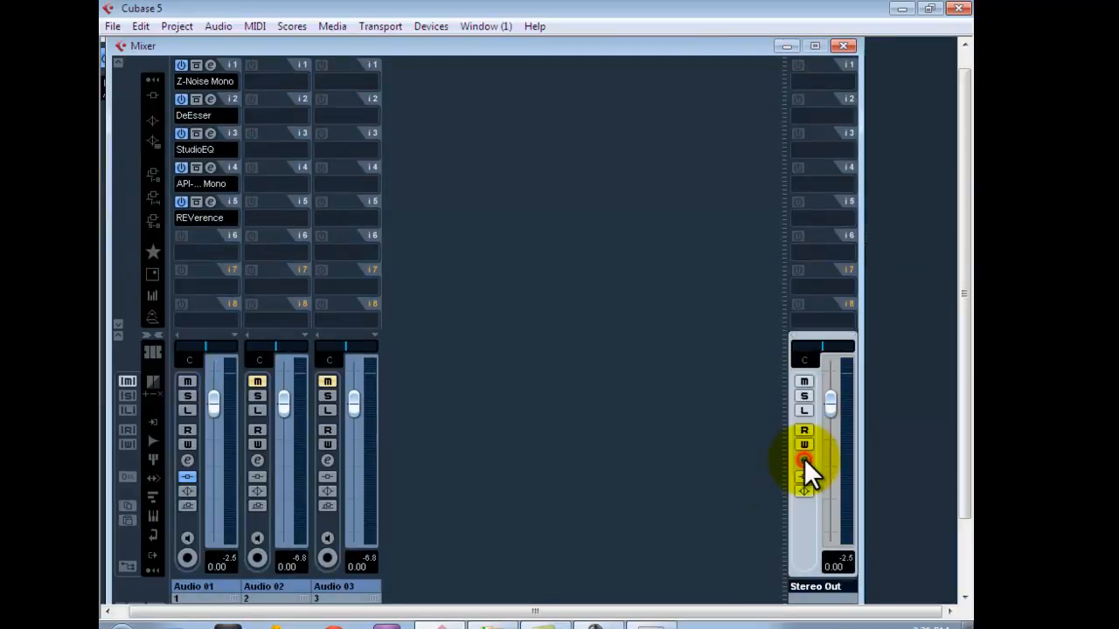
click(804, 459)
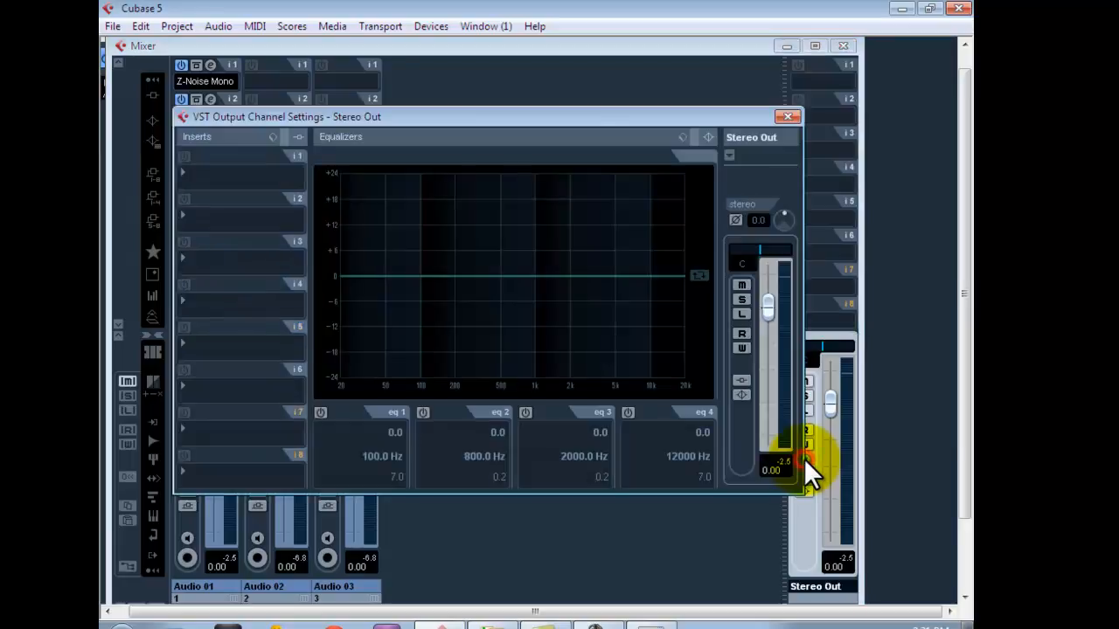
drag(411, 117, 432, 146)
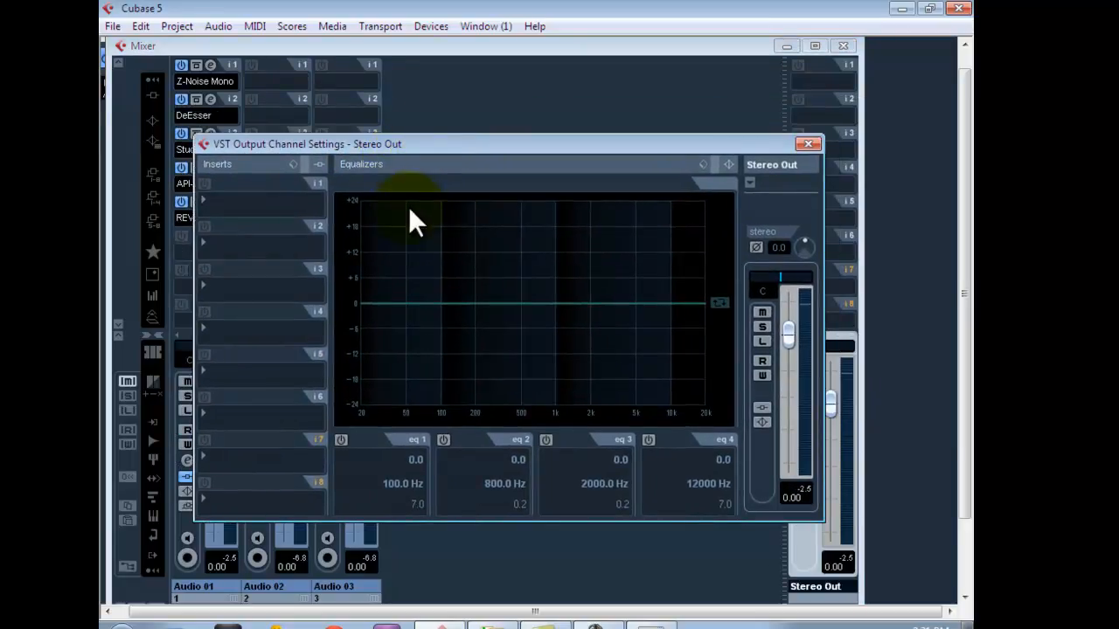
Load the Mastering temp insert preset on the Stereo Out channel.
click(294, 164)
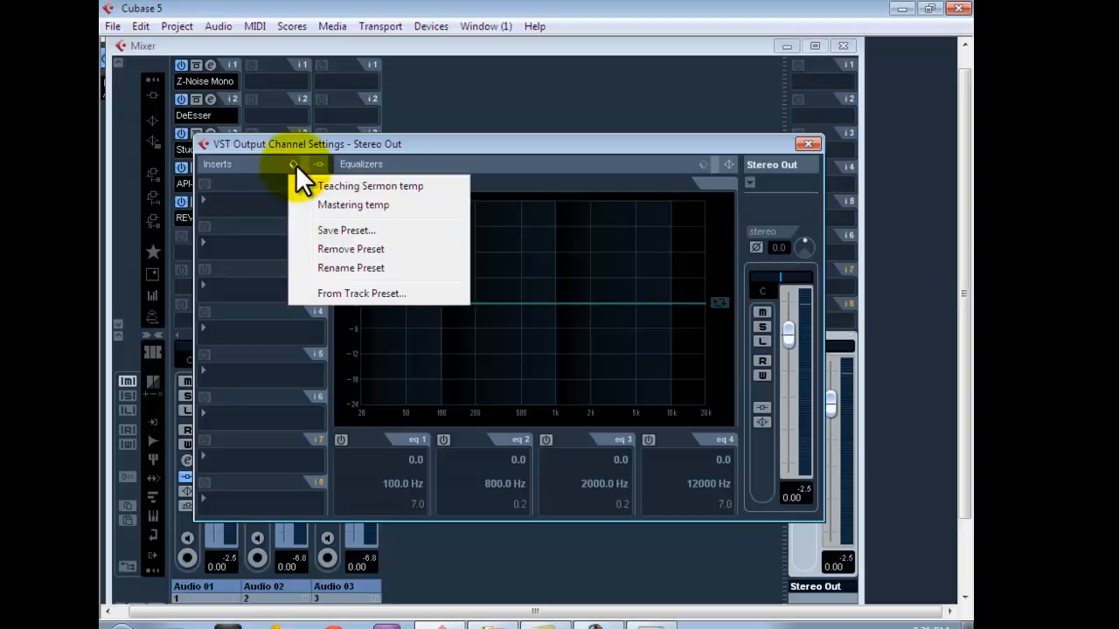
click(351, 206)
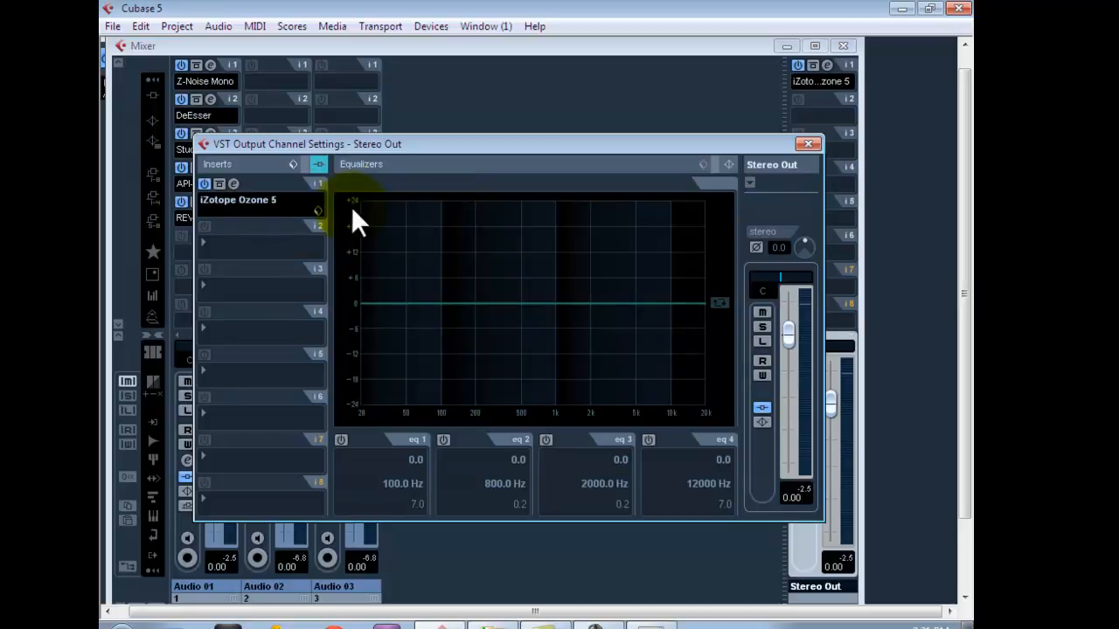
drag(353, 146, 430, 278)
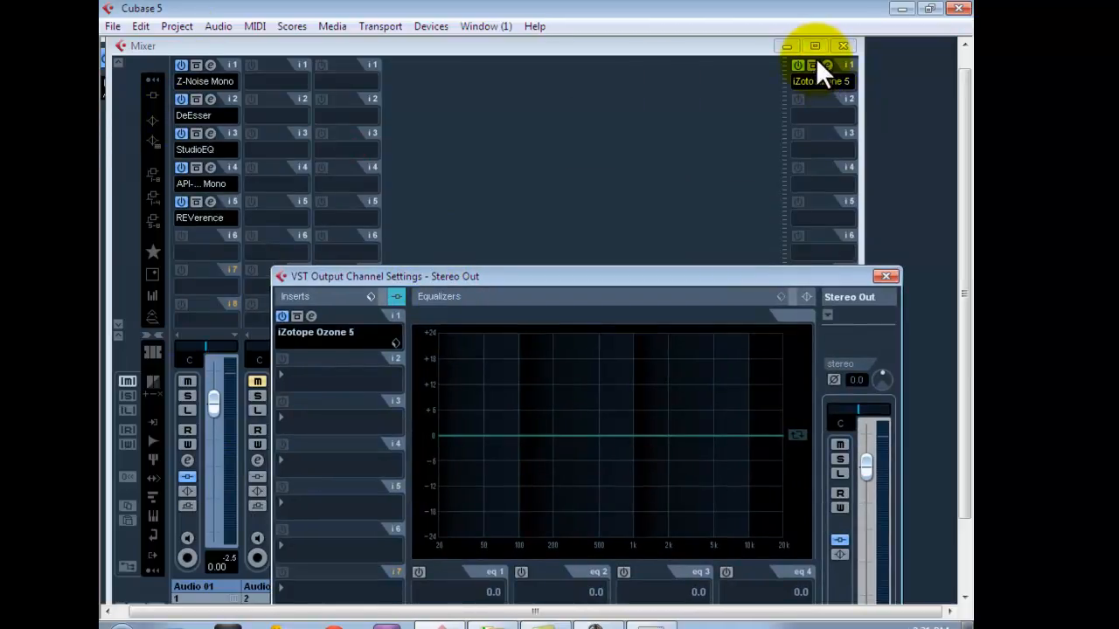
drag(482, 280, 411, 95)
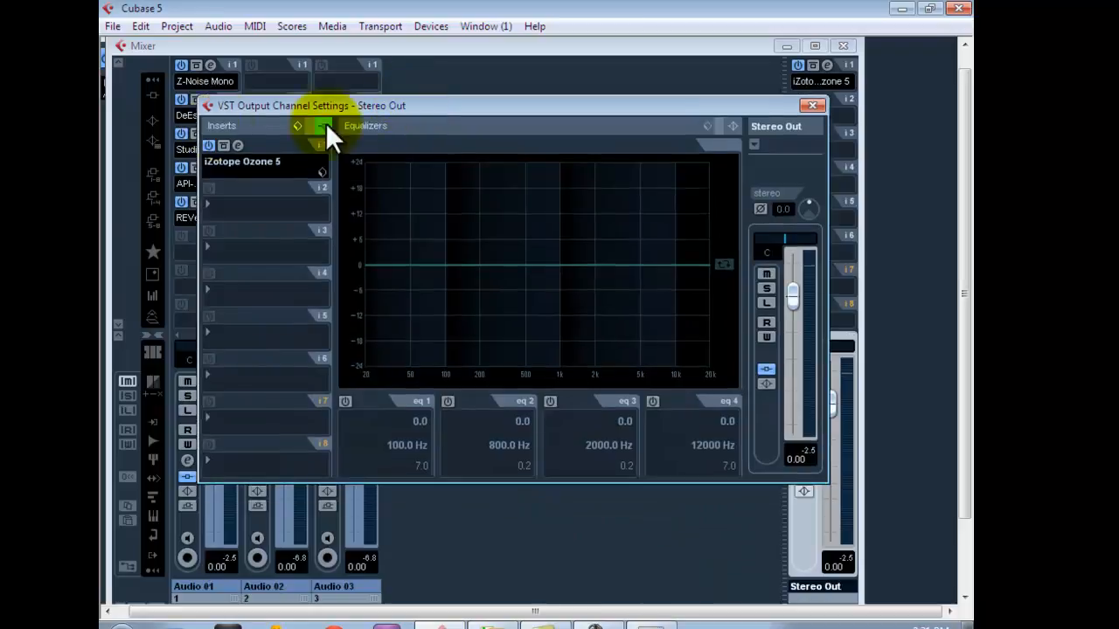
Review the iZotope Ozone 5 insert on Stereo Out with its Preset Manager and close its editor.
click(237, 146)
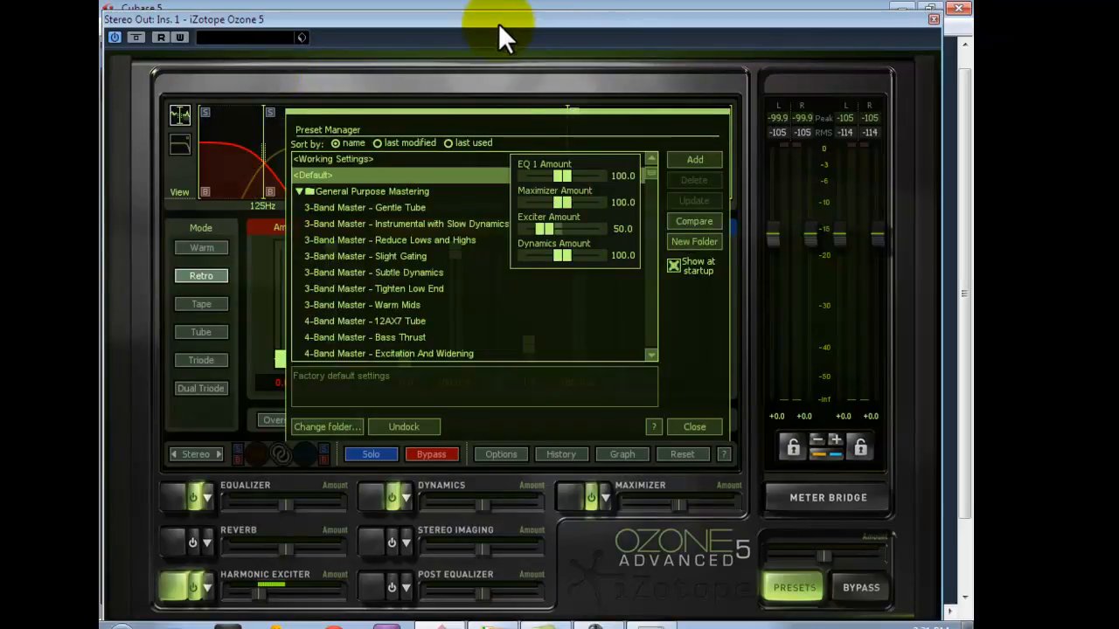
drag(497, 22, 499, 10)
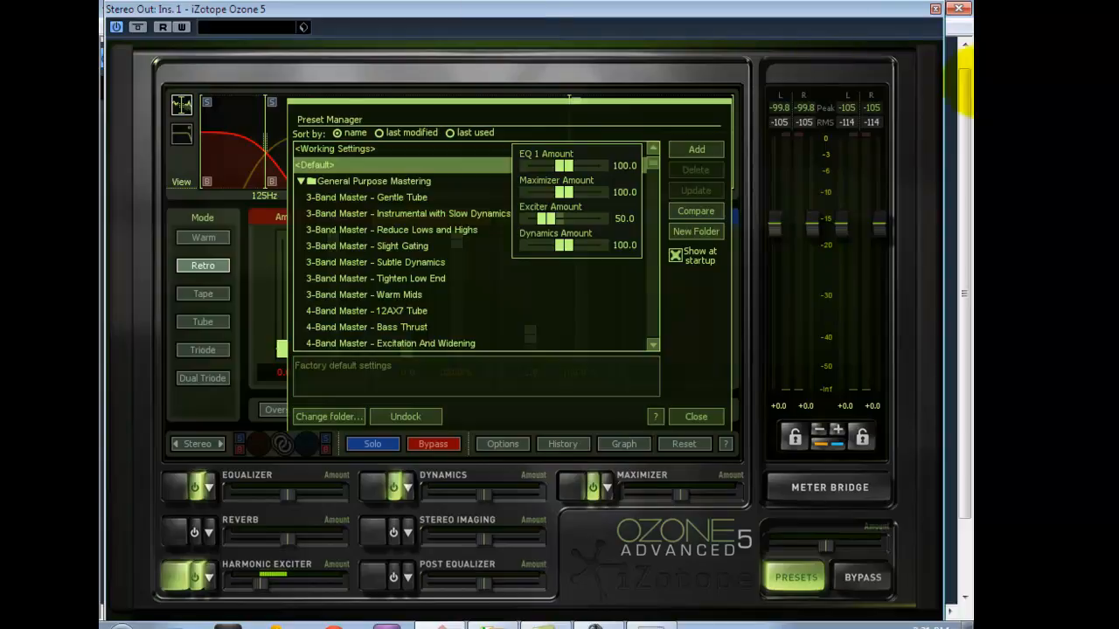
click(936, 8)
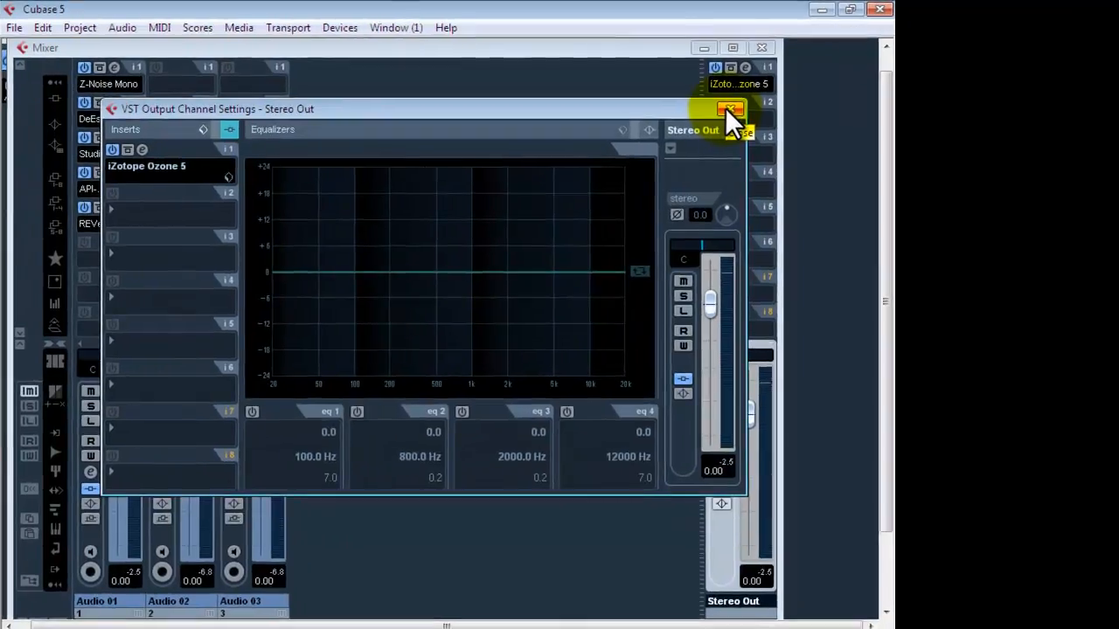
Audition the looped speech through the Stereo Out mastering insert, leaving only the project window open.
click(813, 105)
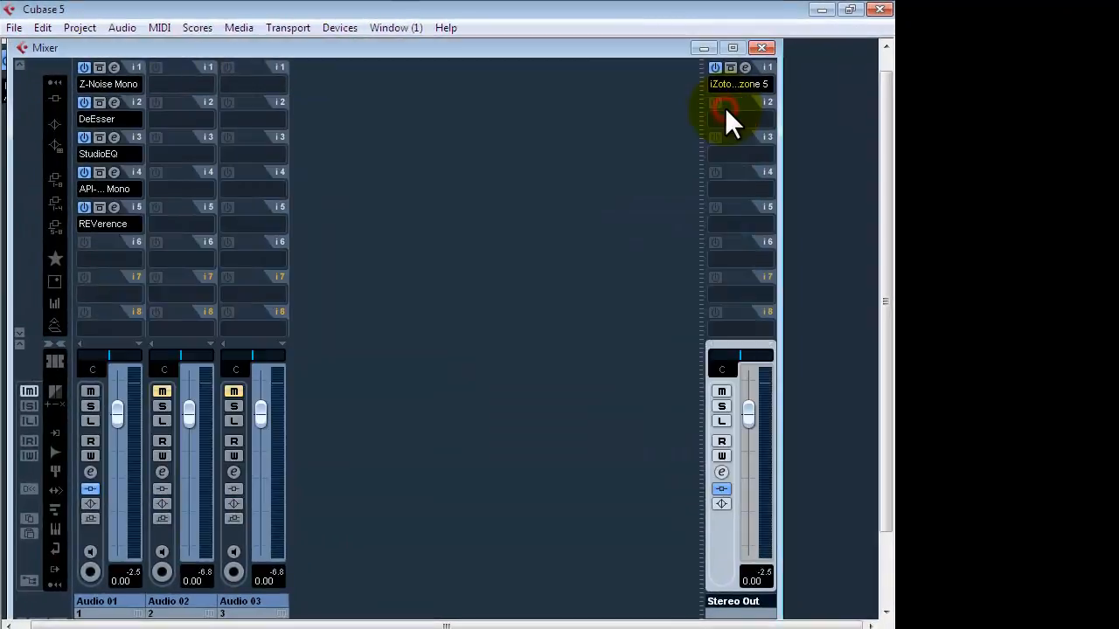
key(space)
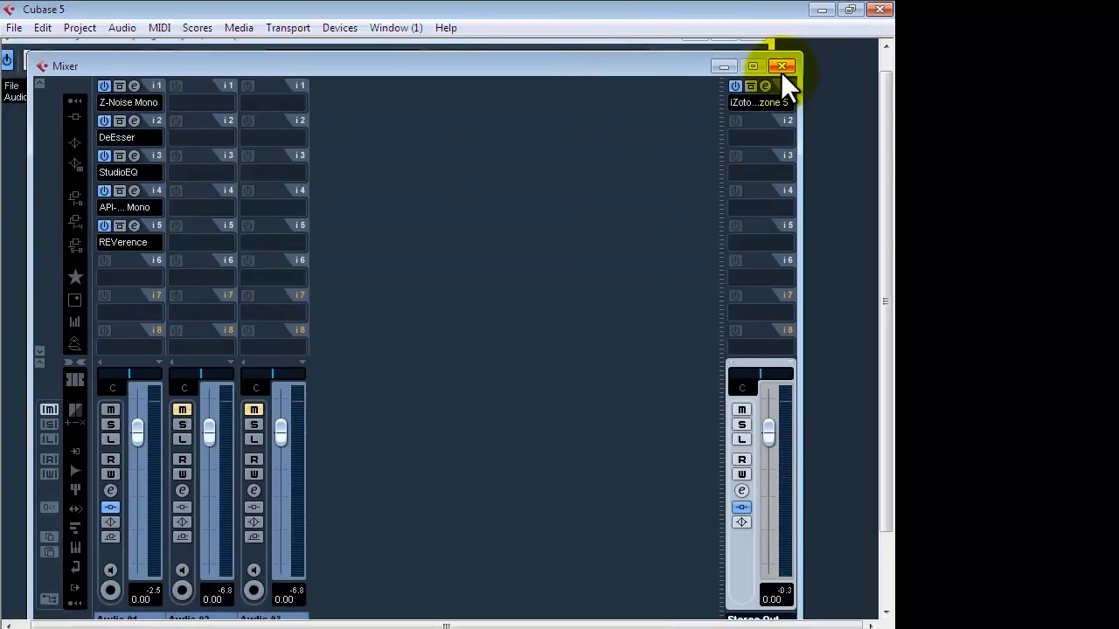
click(784, 68)
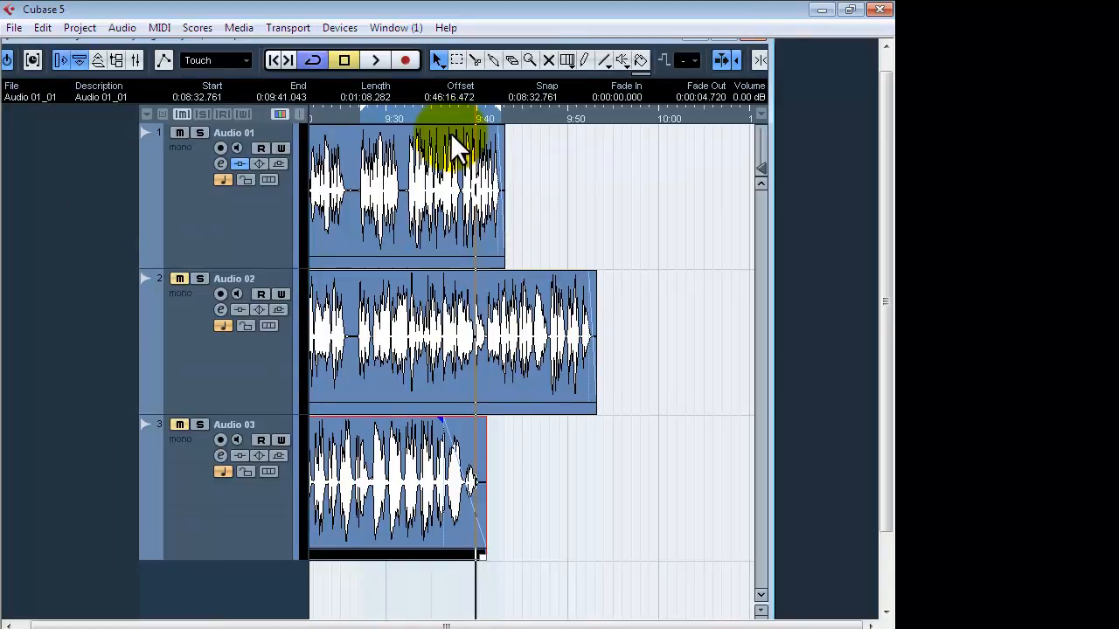